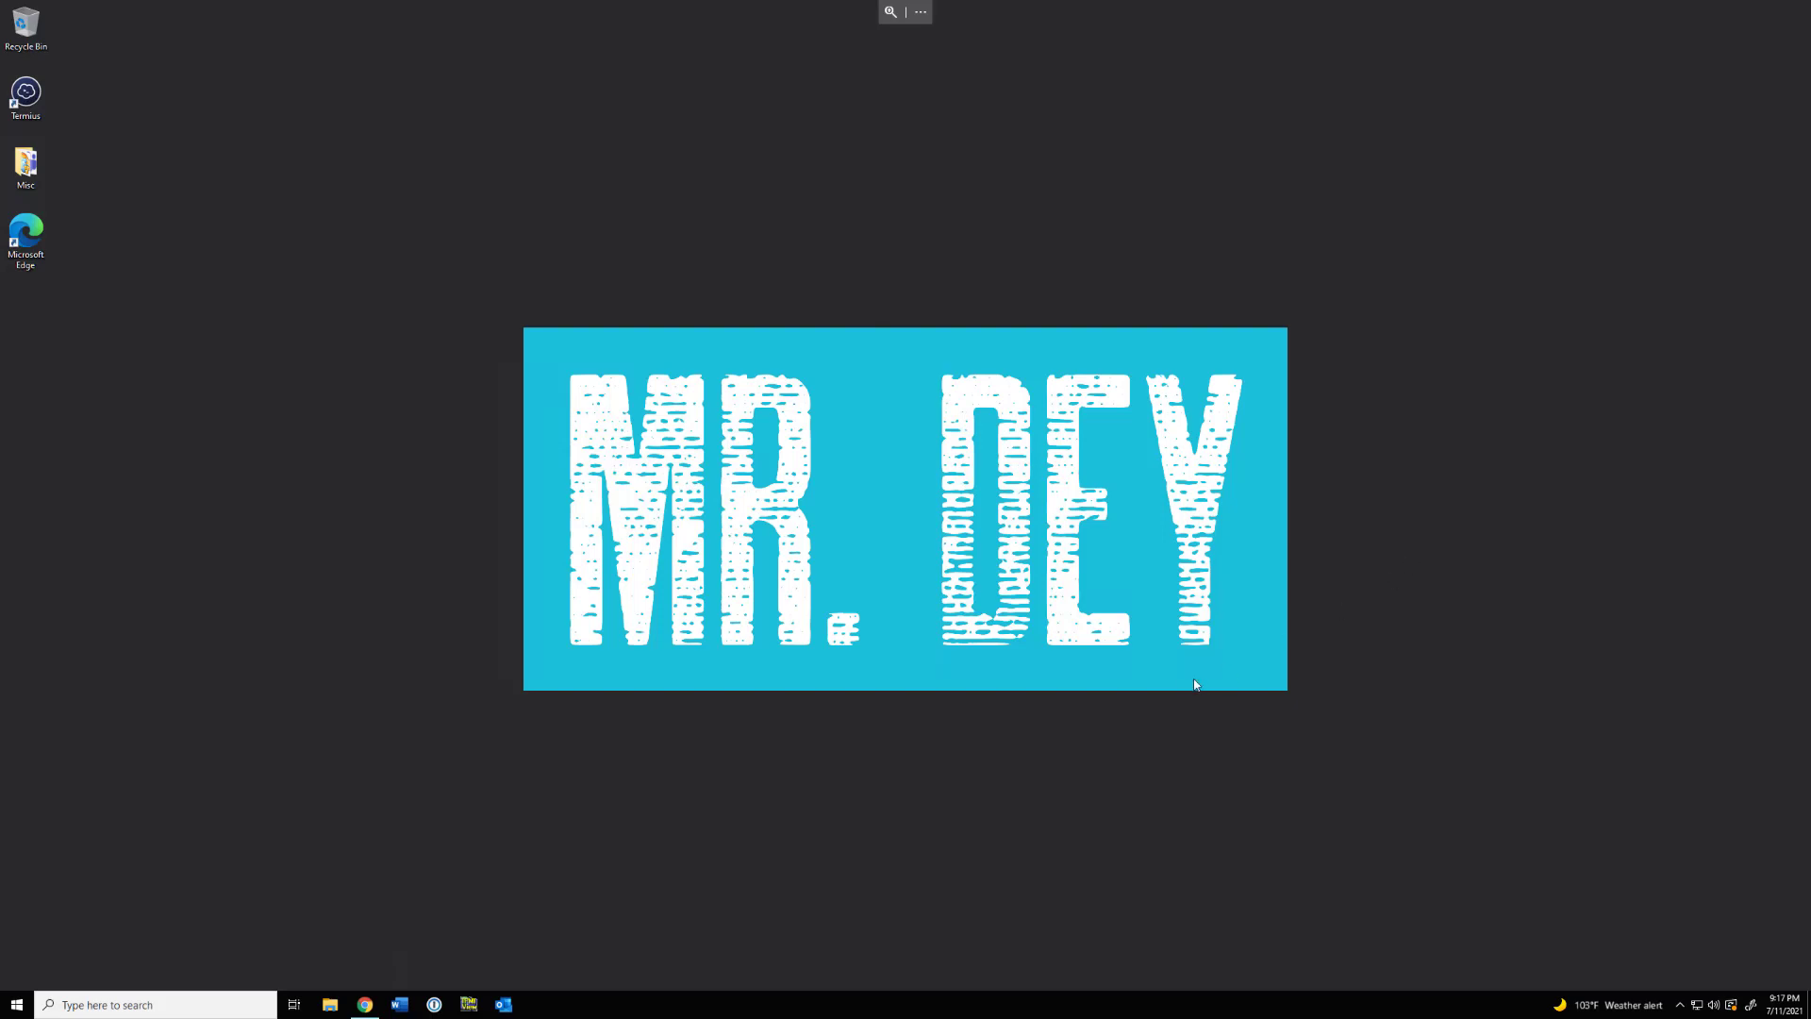
Switch to Chrome and open the advanced system settings of the Phoenix Firewall console to check its SSH options.
left_click(366, 1006)
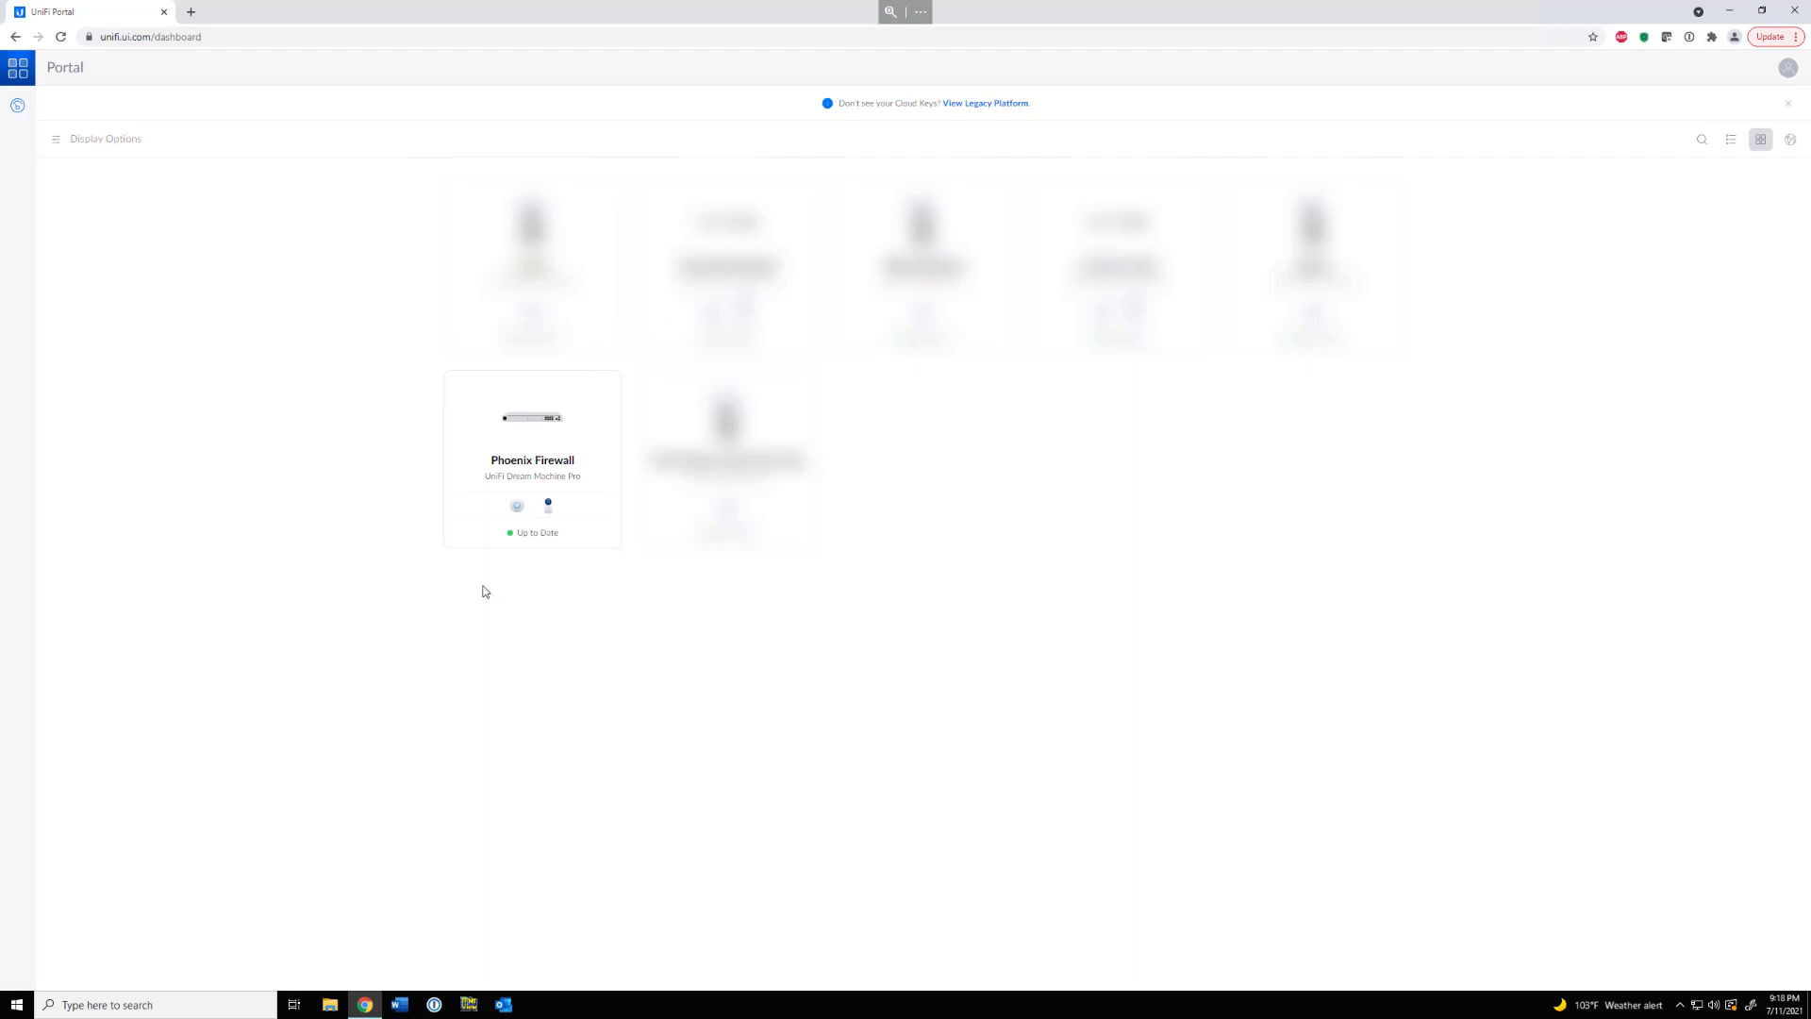
left_click(507, 448)
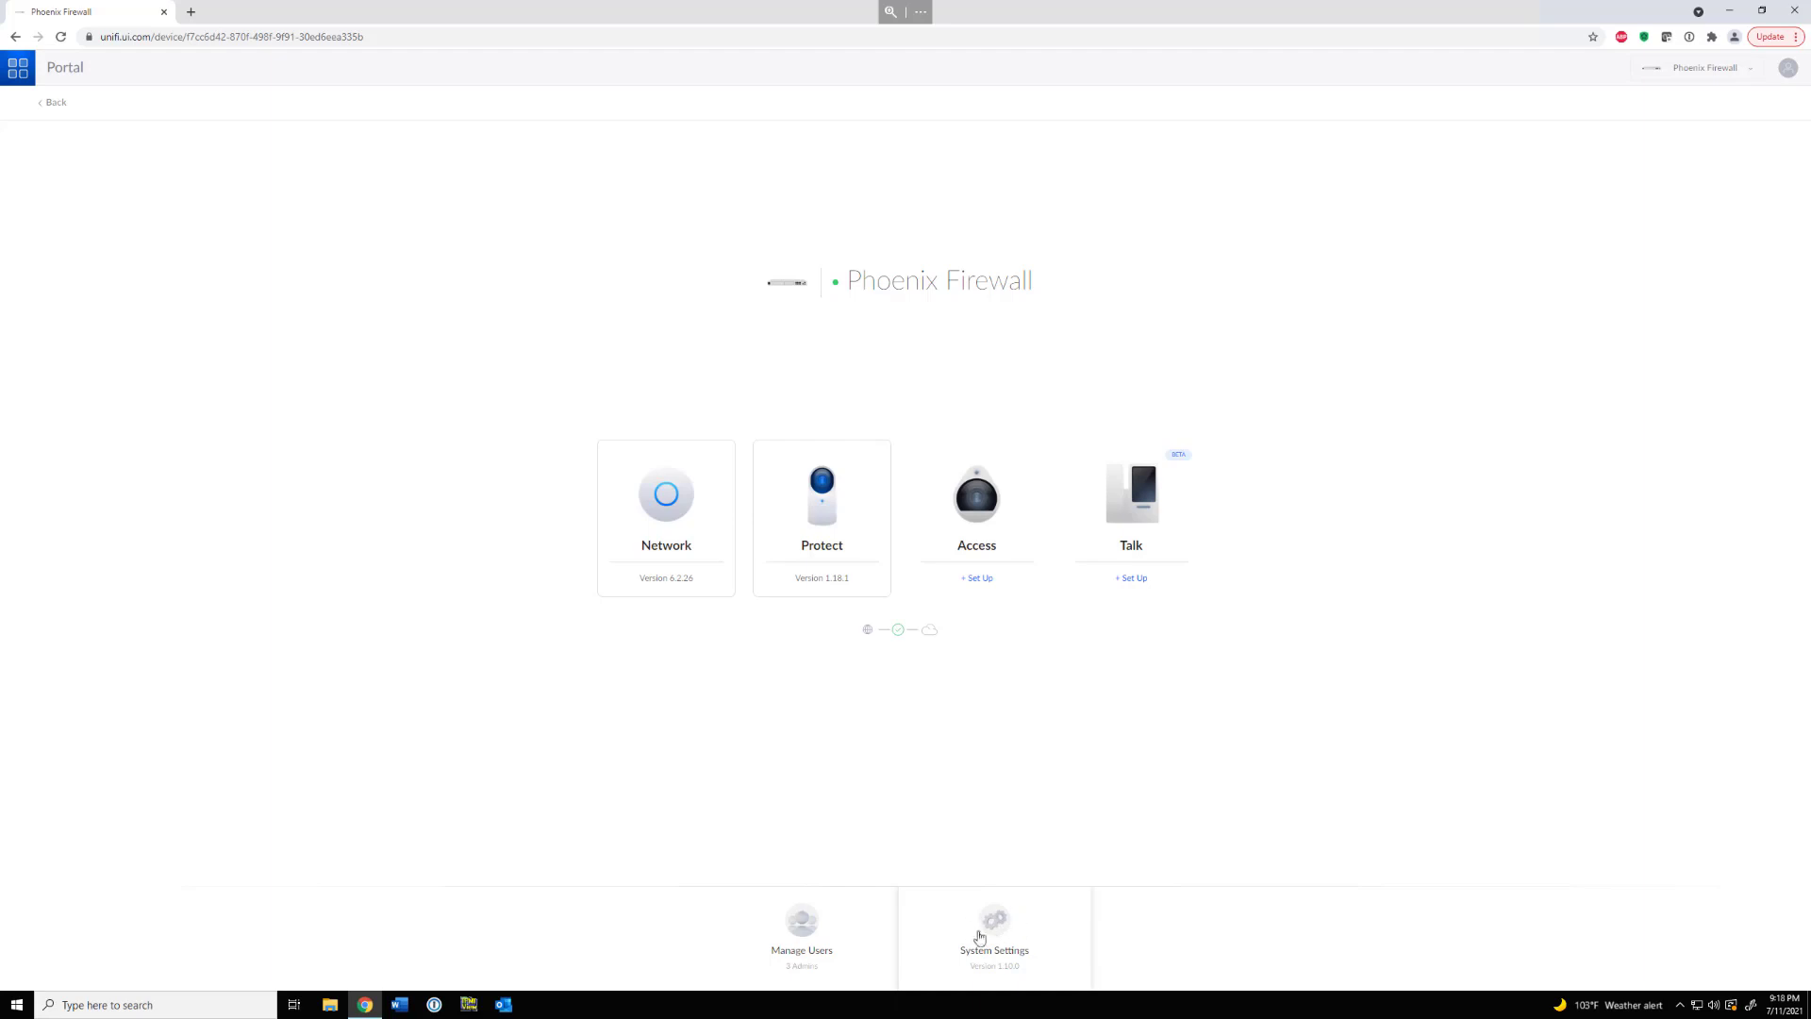
left_click(991, 922)
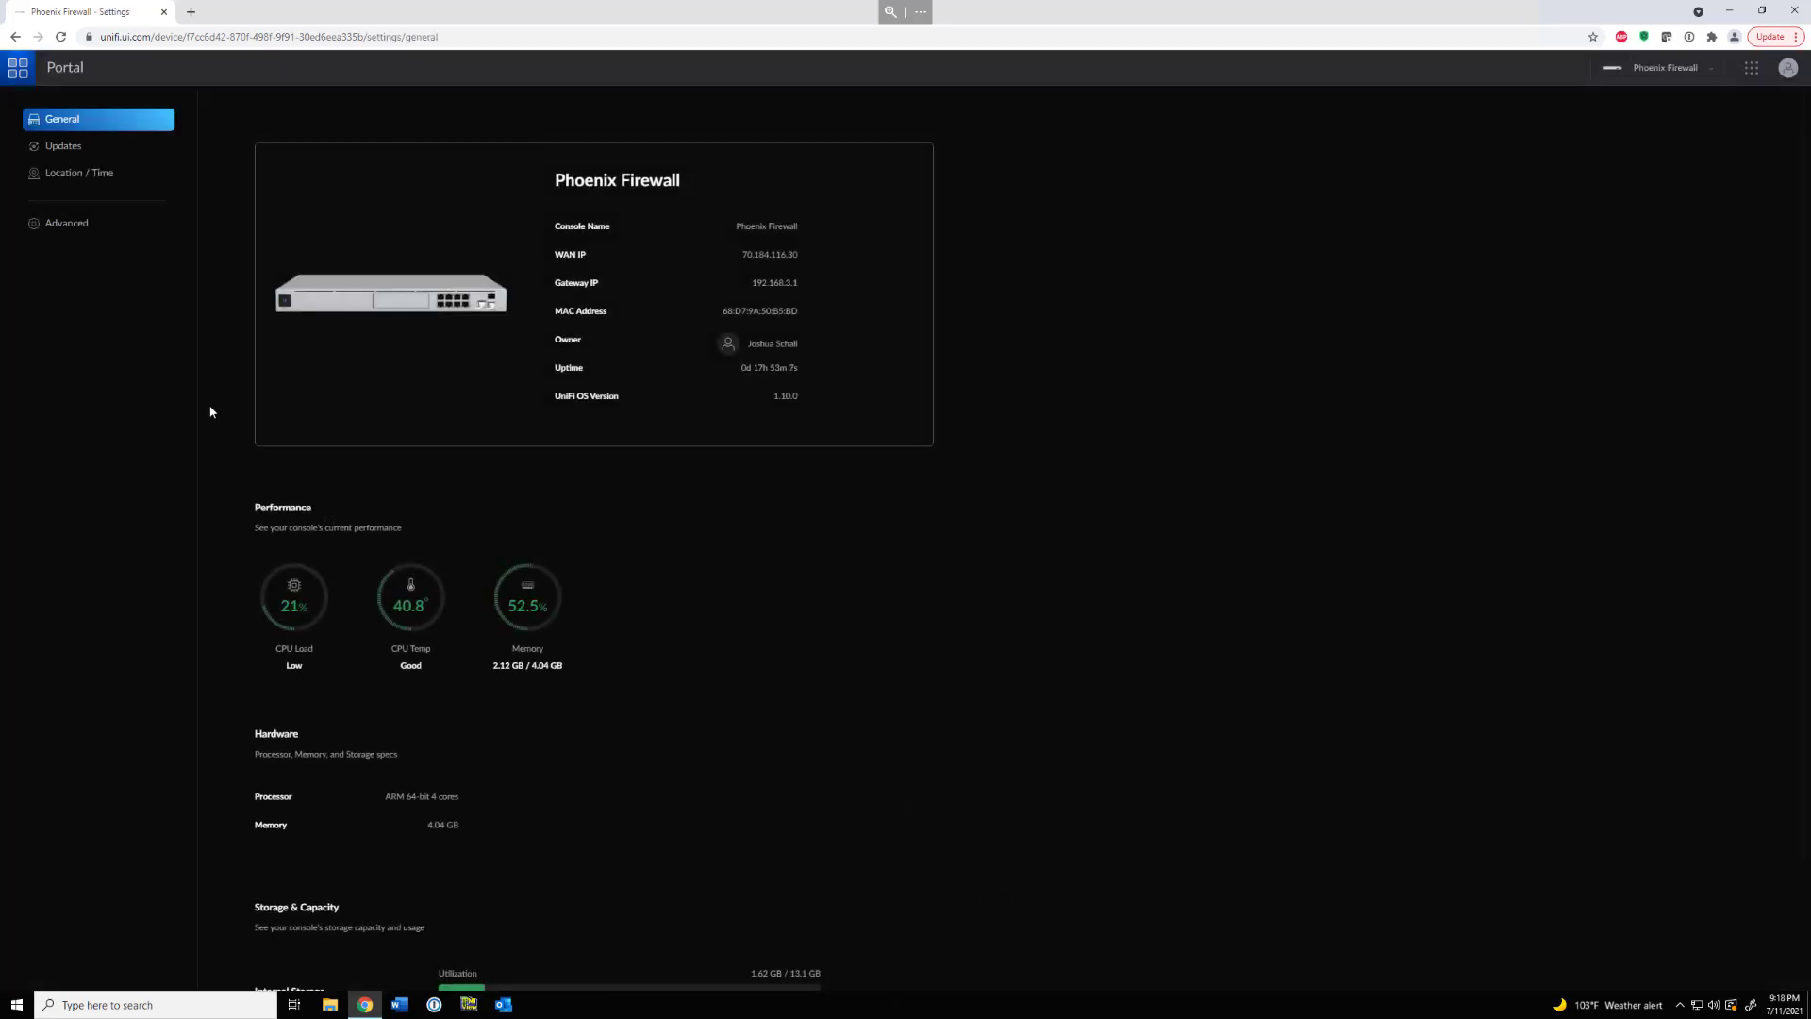
left_click(67, 226)
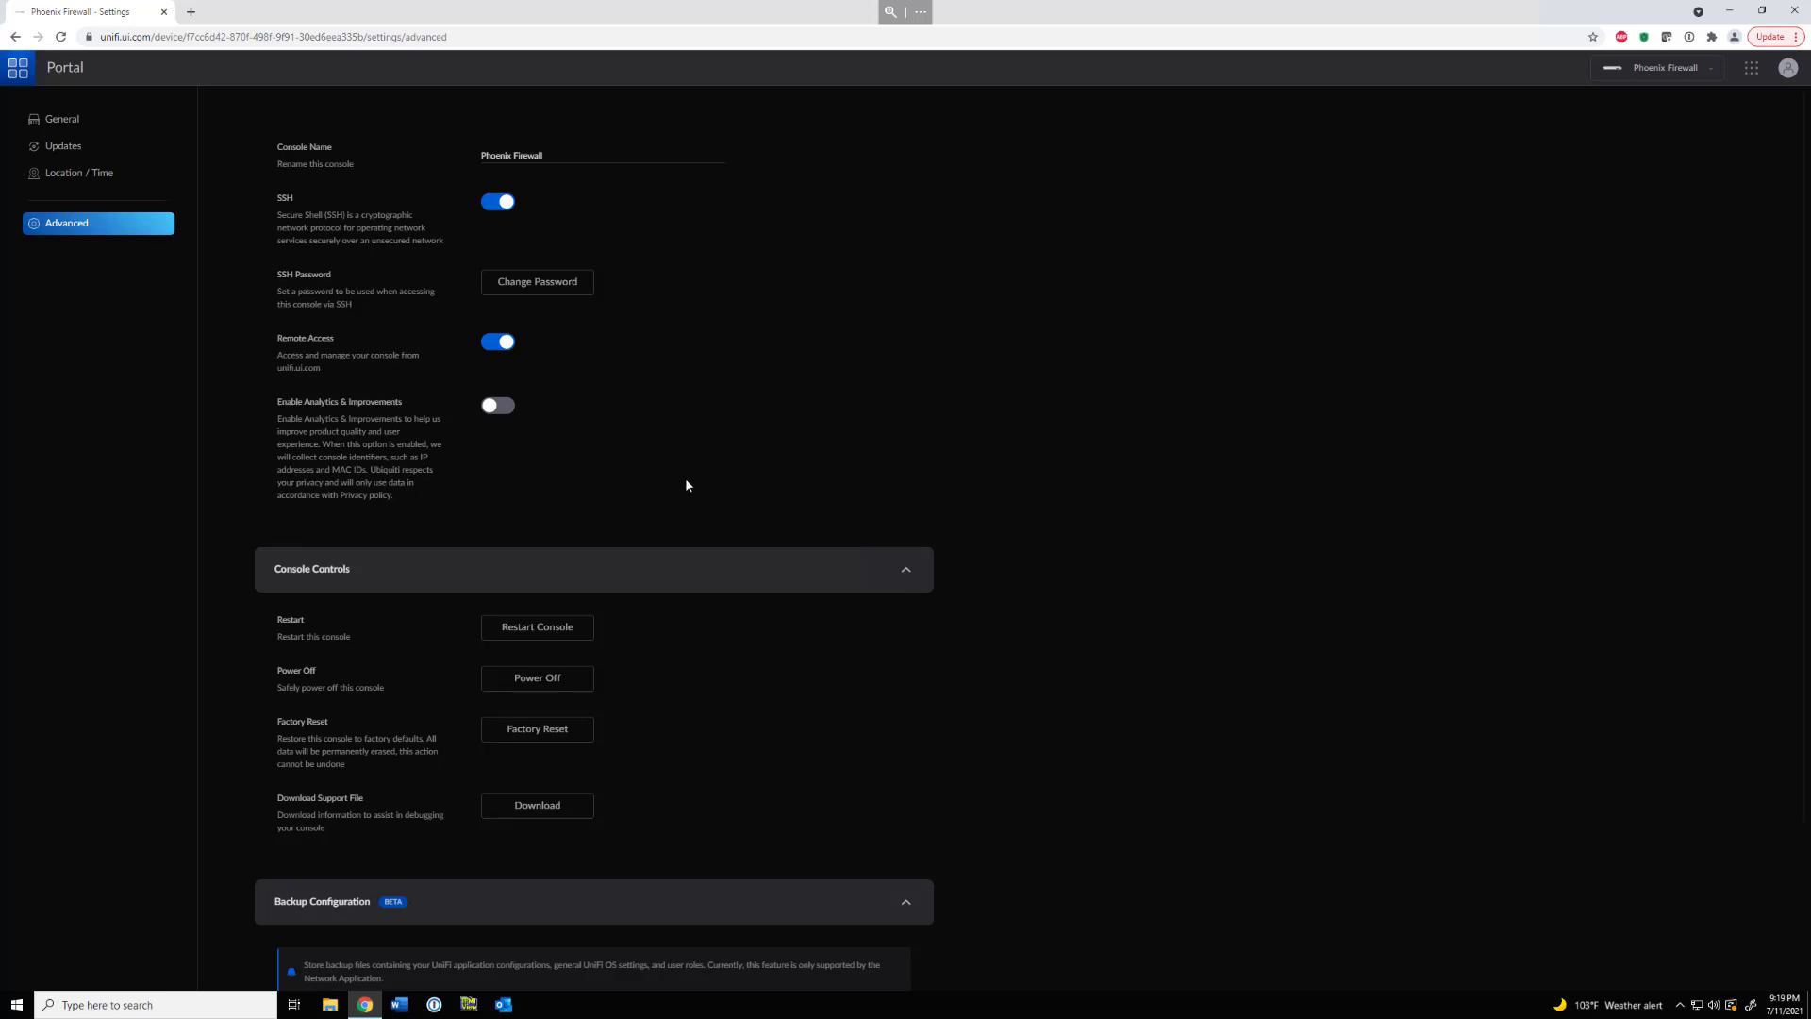
Go to the network settings in the Phoenix Firewall's Network application and open the Site to Site Phoenix to SGU network.
left_click(28, 78)
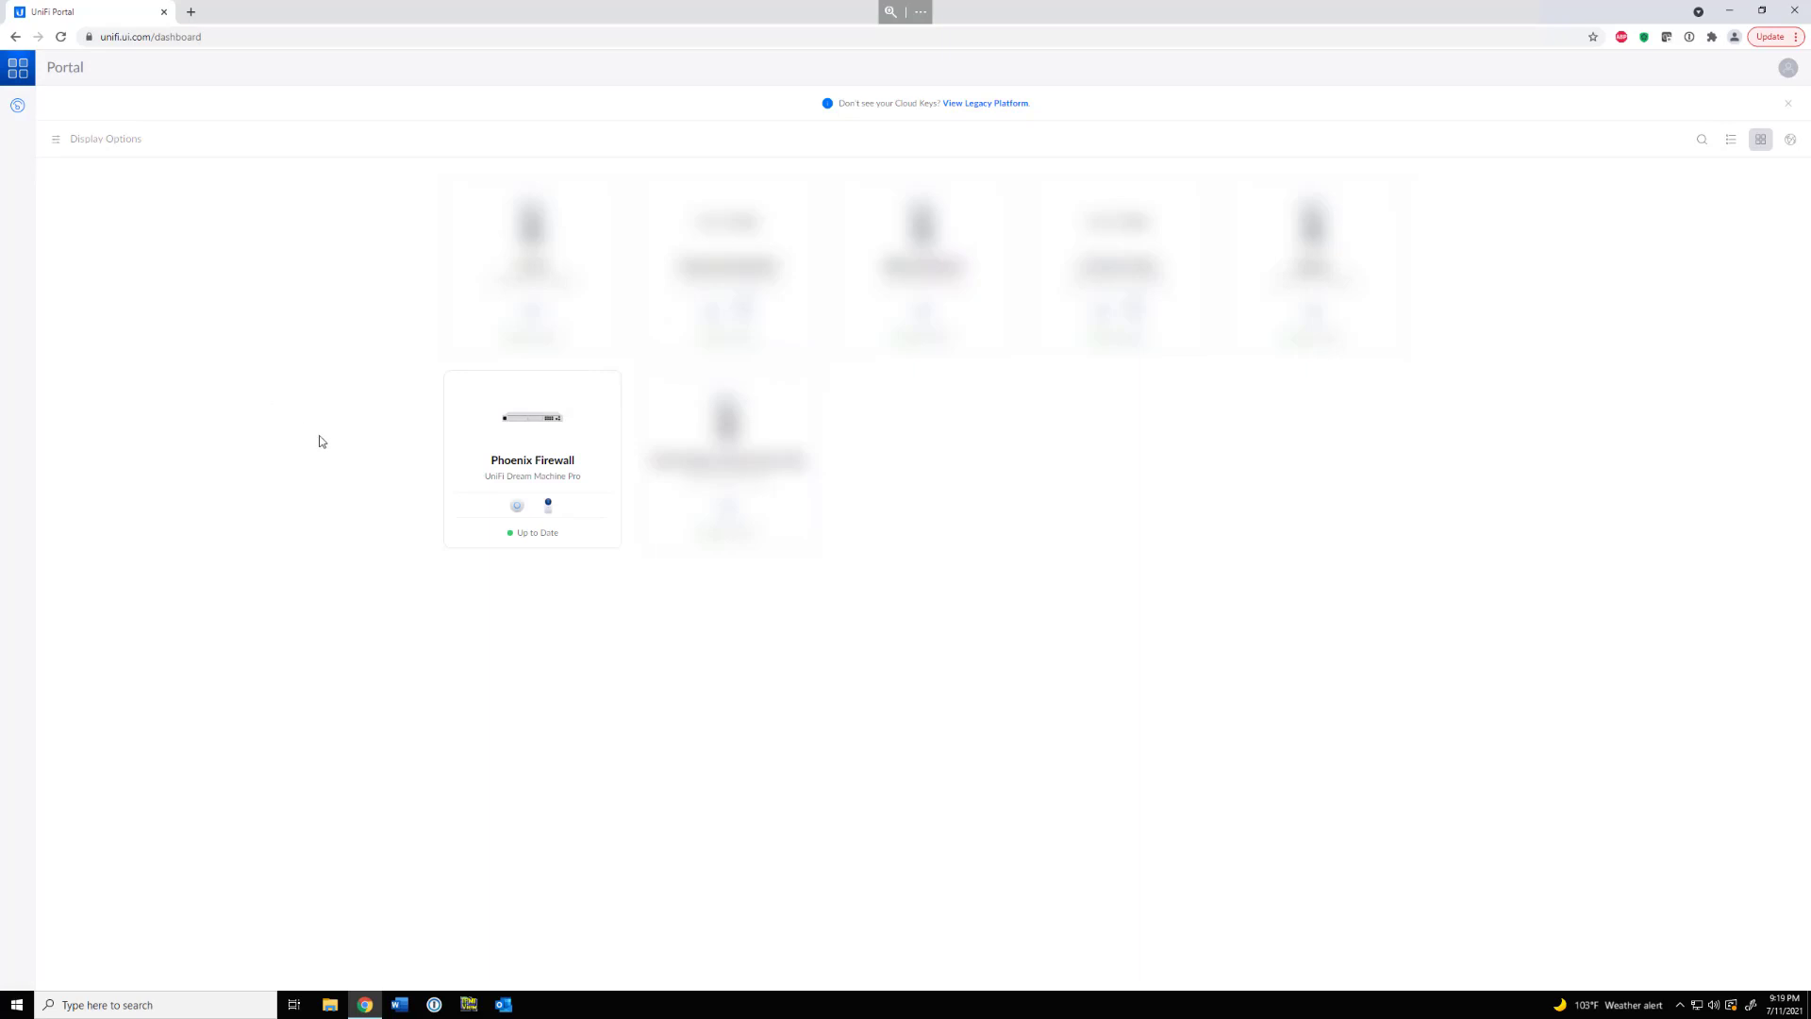
left_click(538, 419)
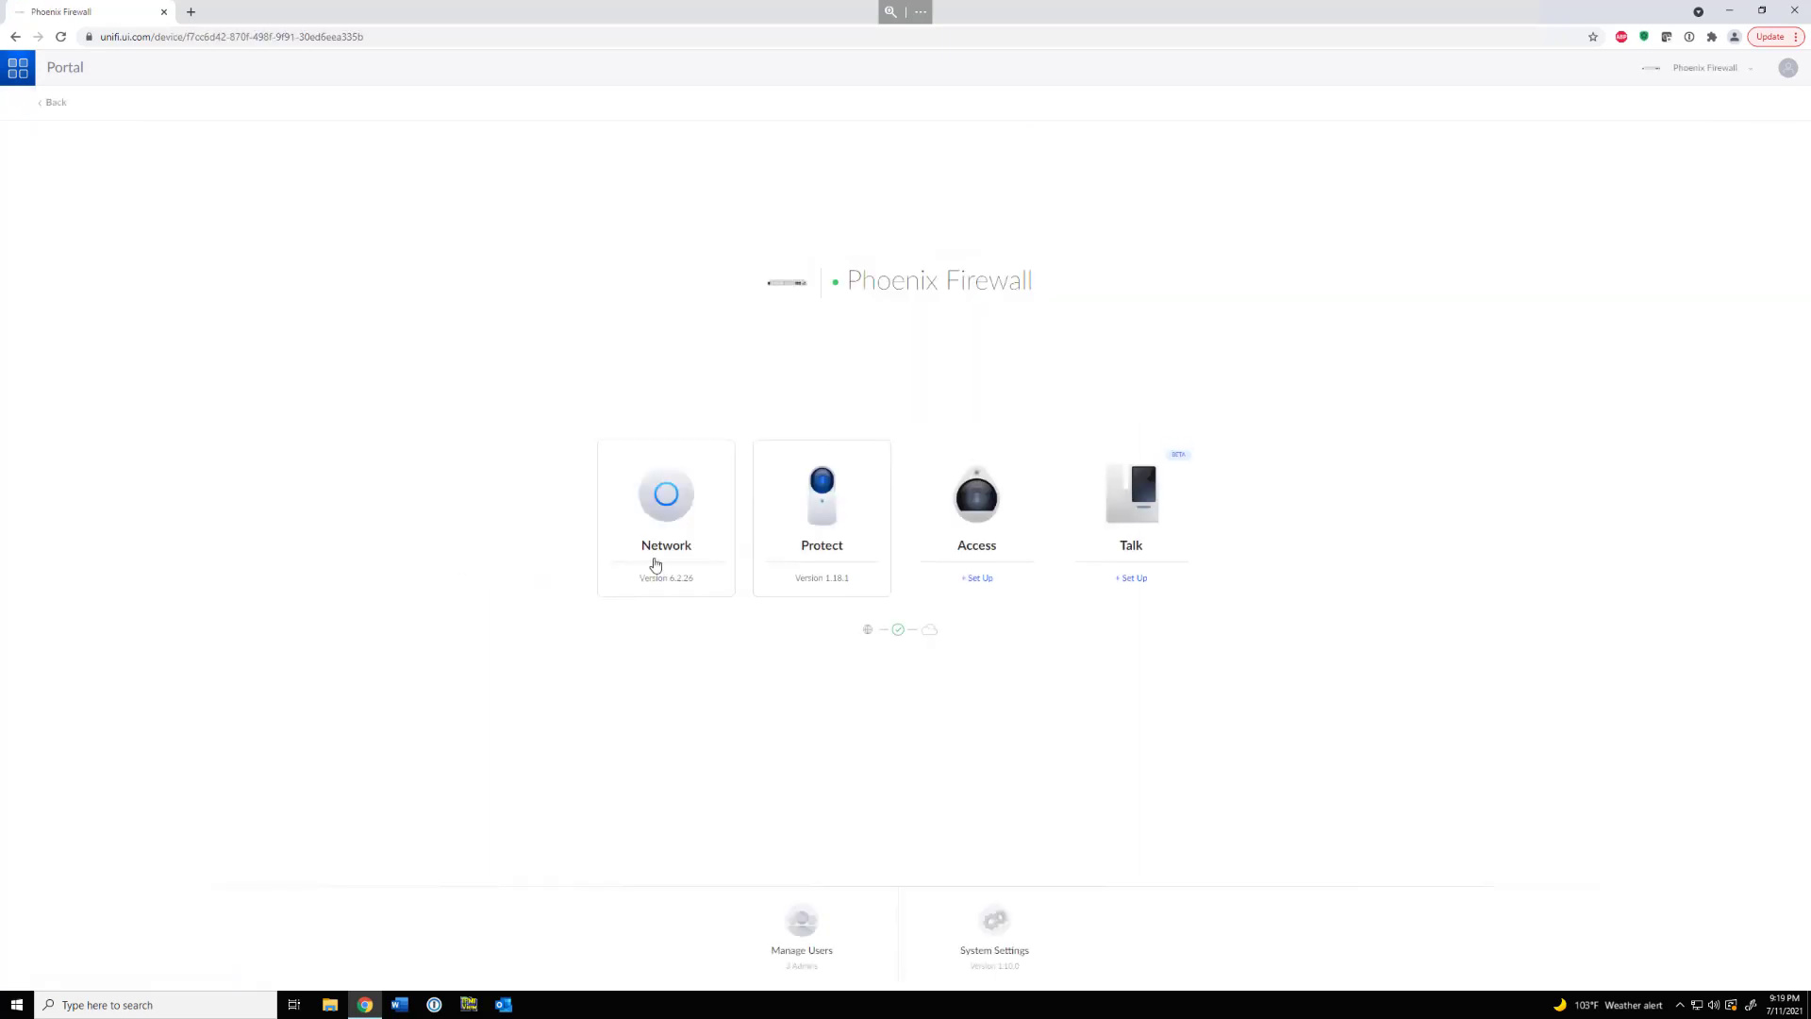
left_click(624, 498)
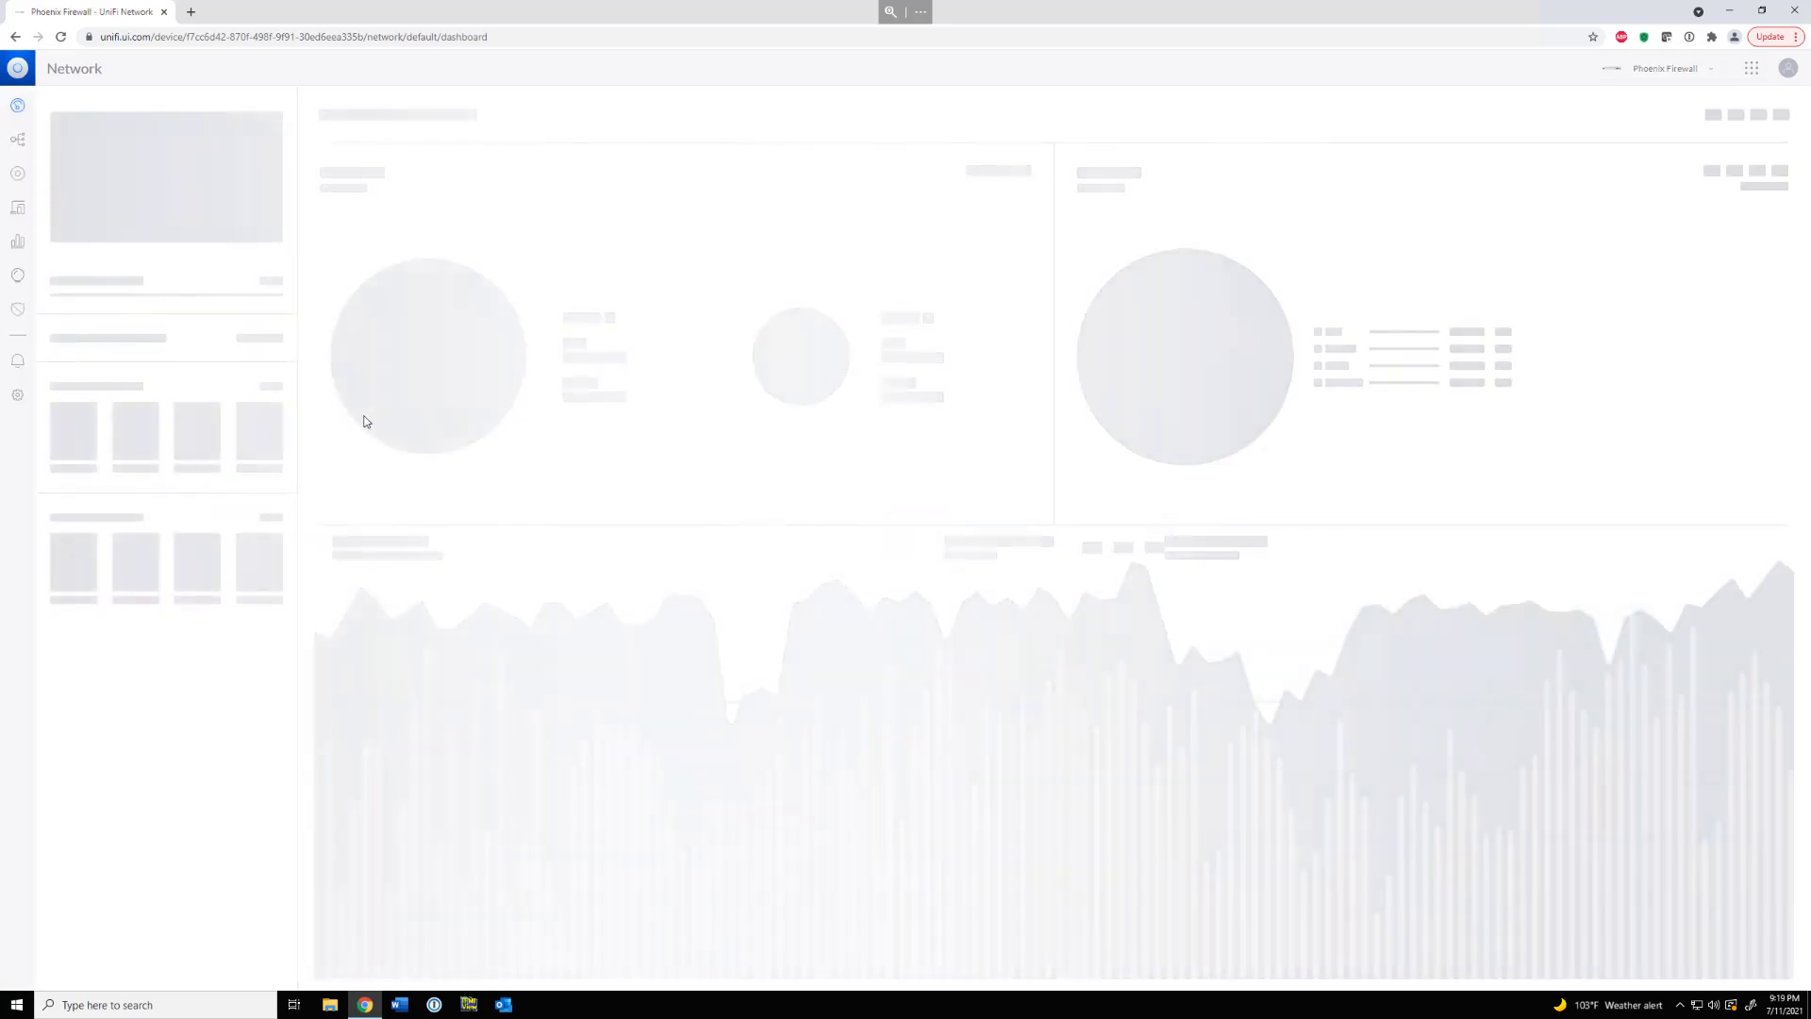
left_click(17, 398)
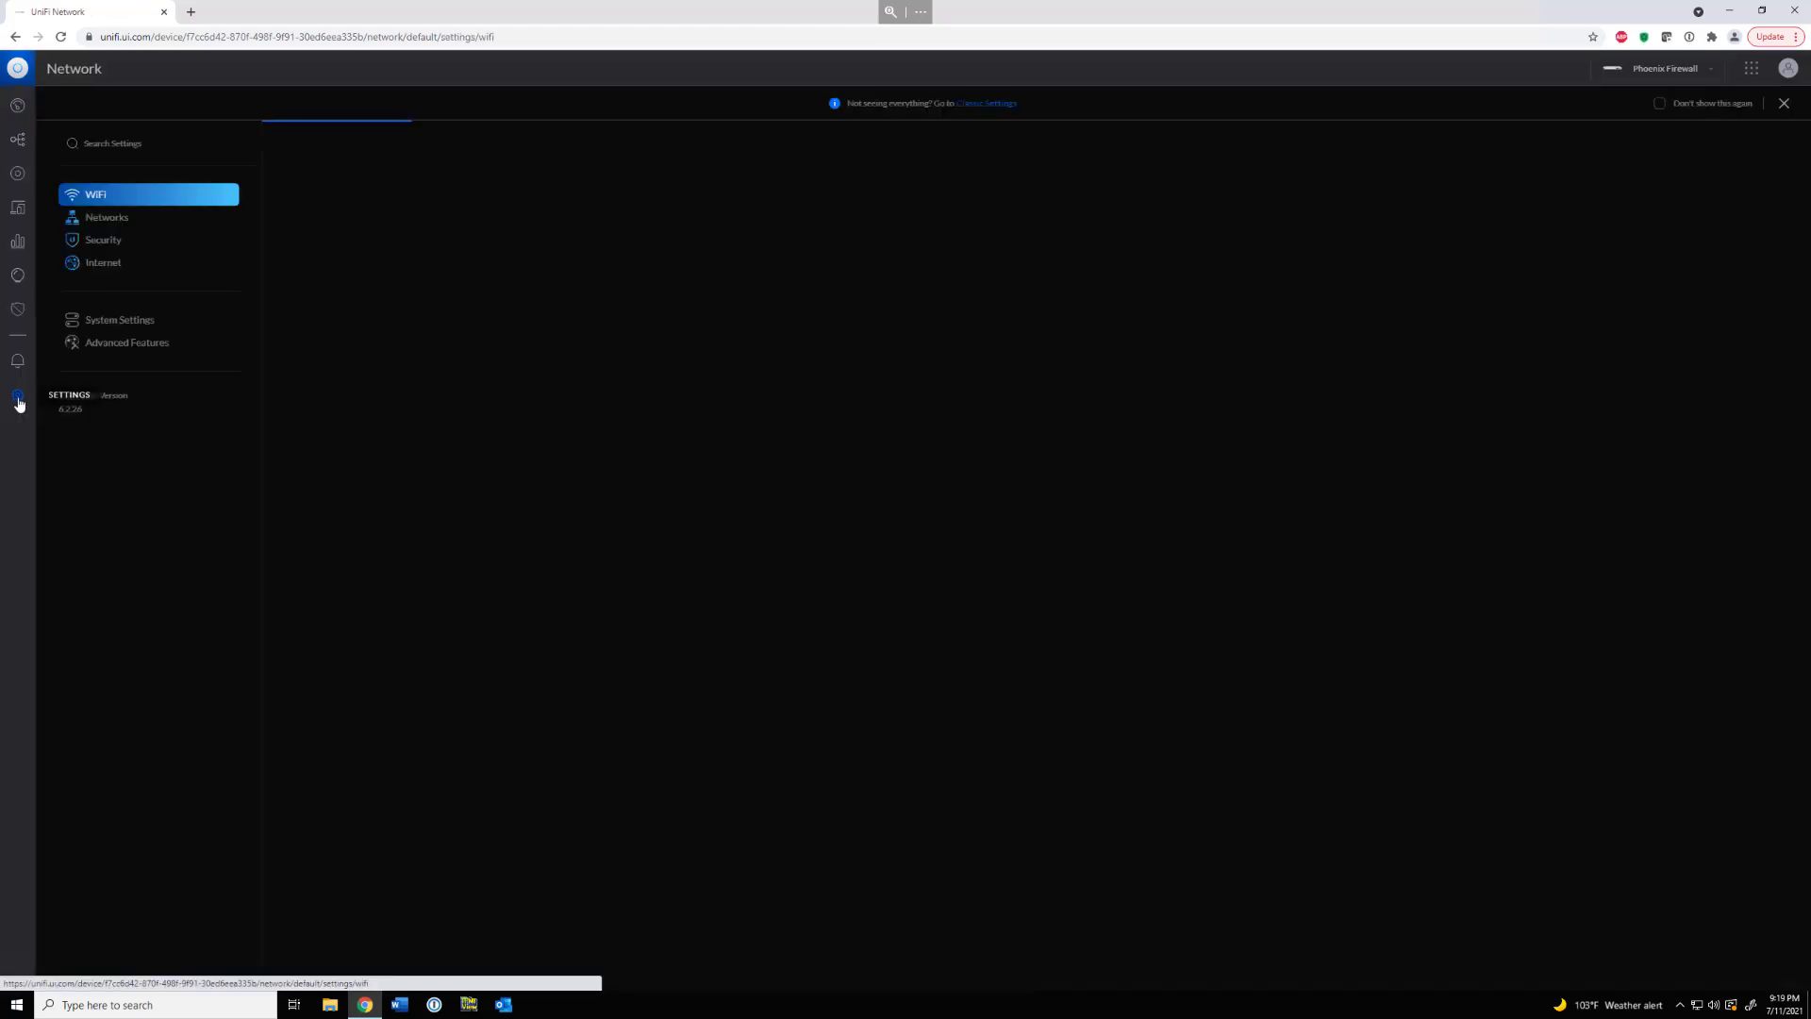
left_click(117, 218)
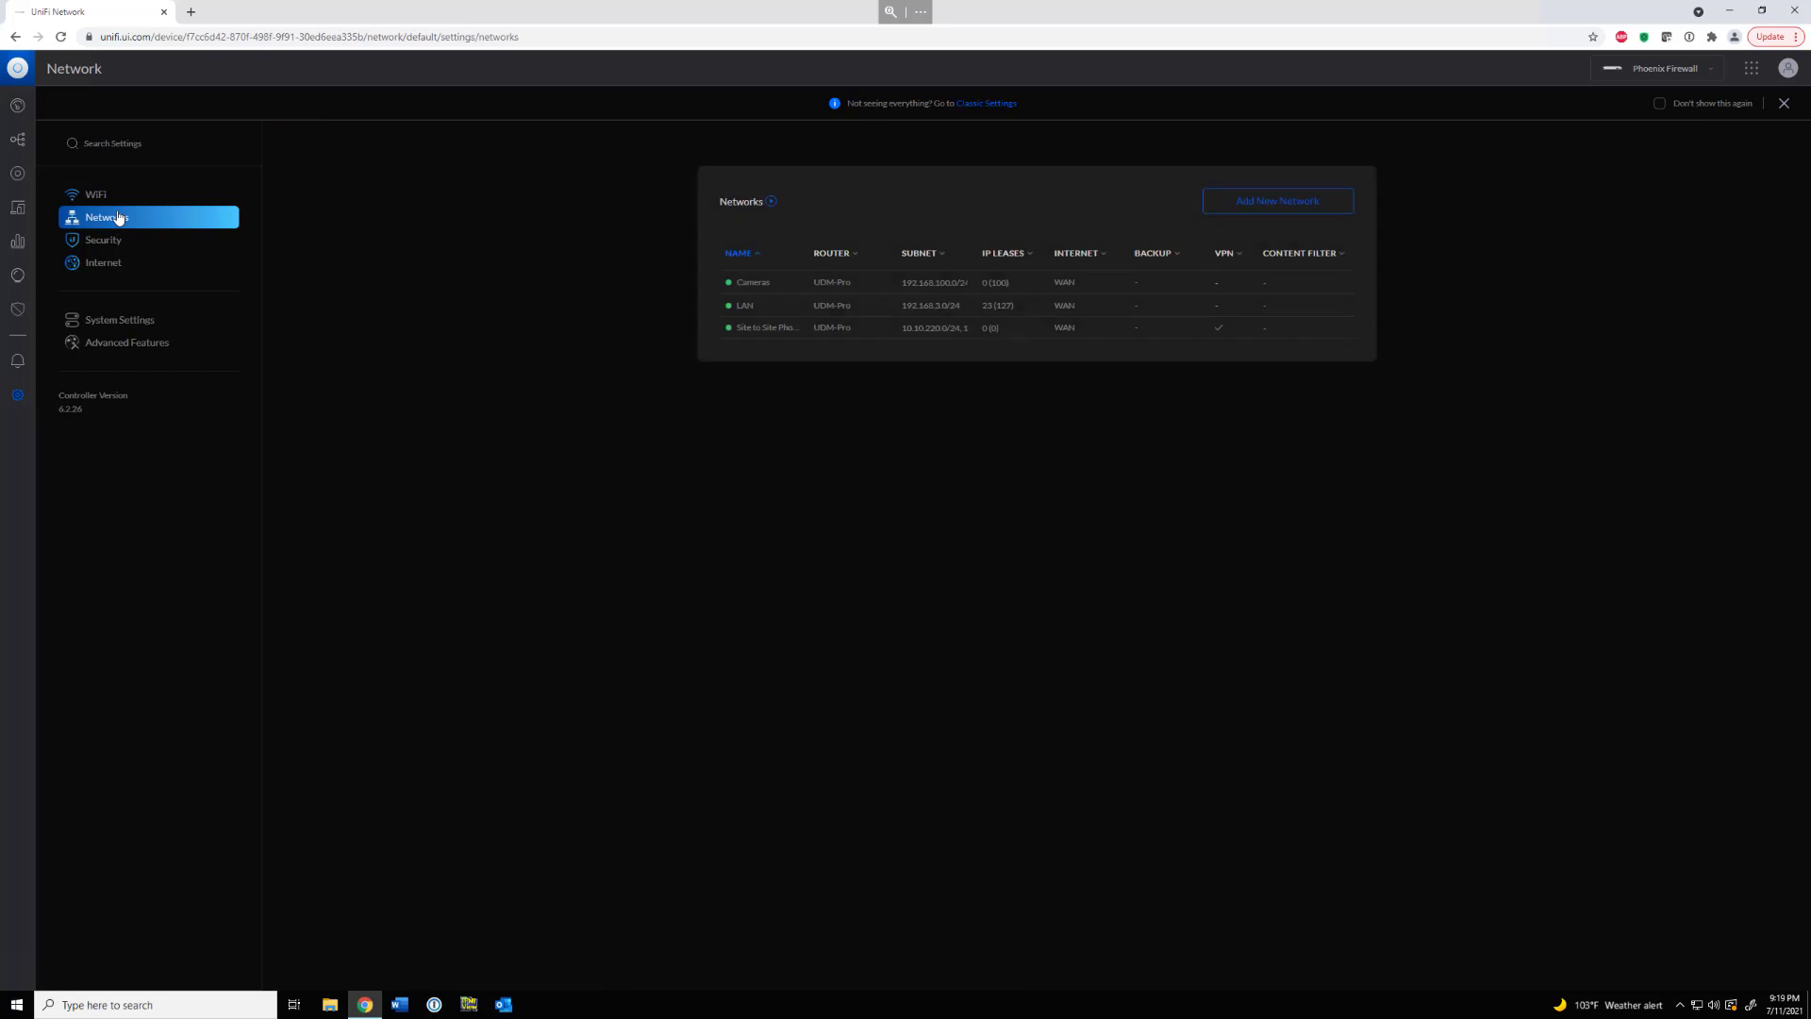
left_click(768, 330)
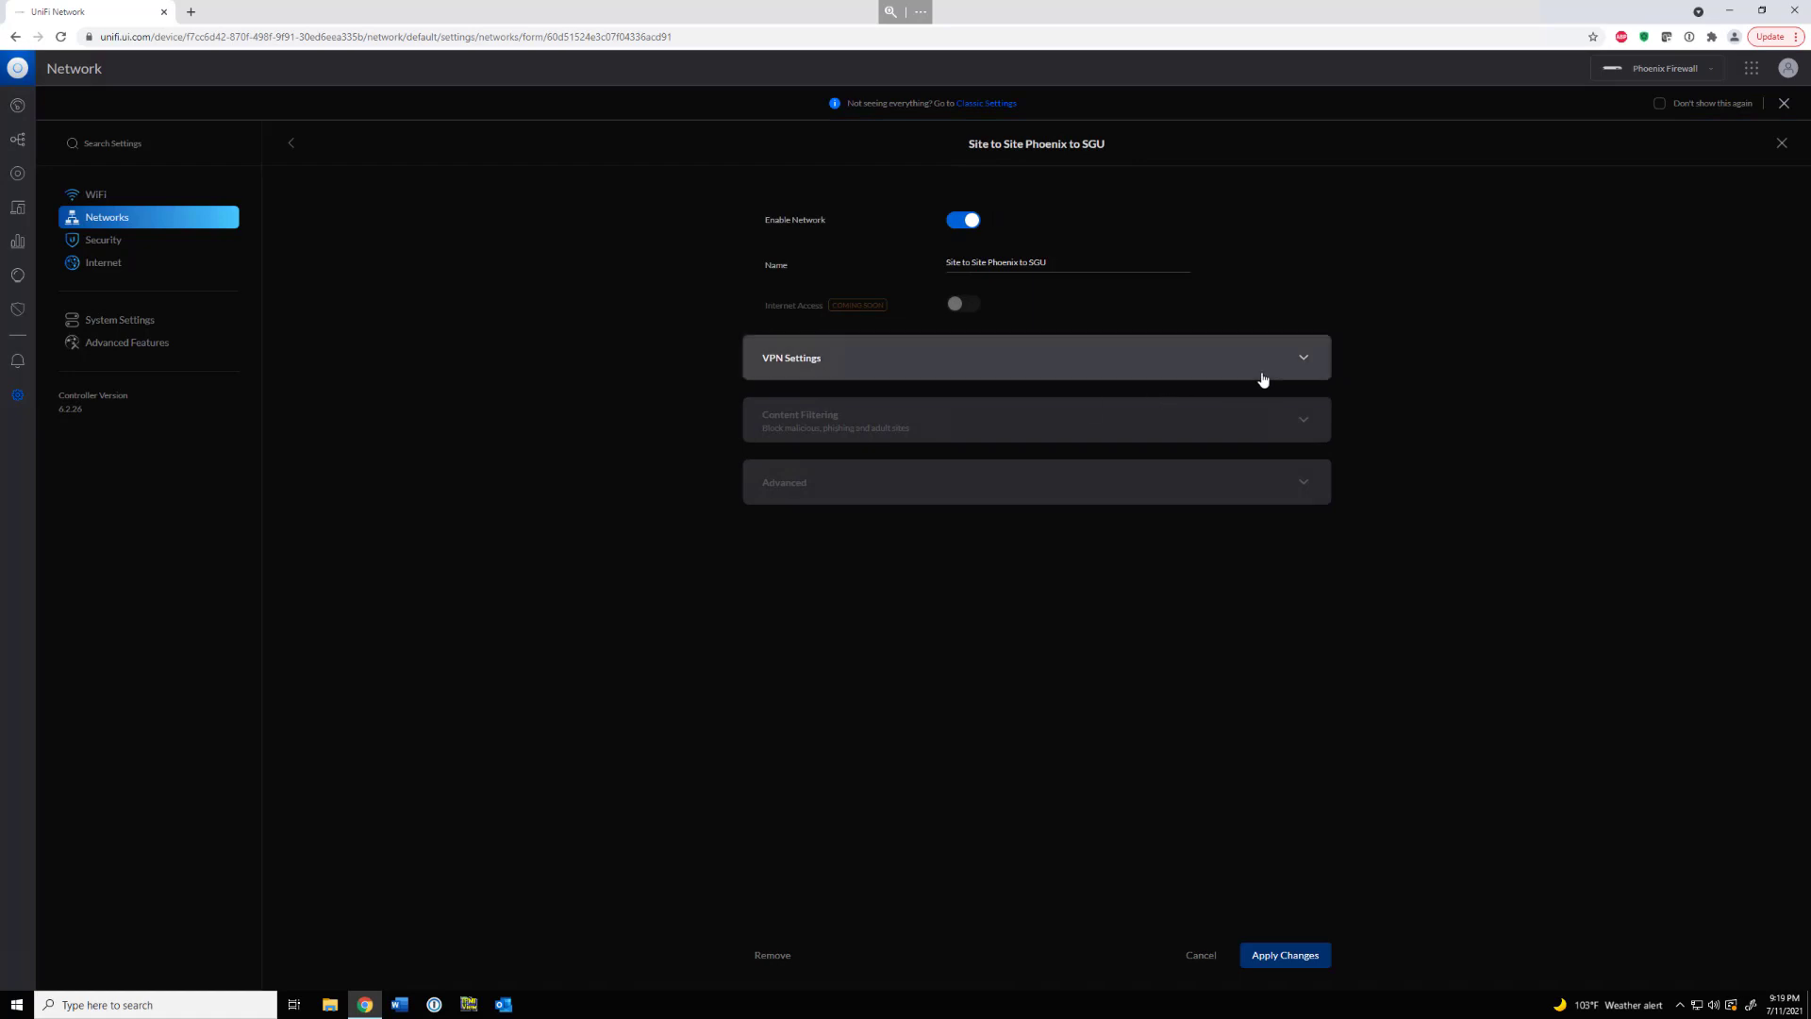
Examine the VPN settings of the site-to-site network, including the remote subnets, remote IP address and advanced IPsec options.
left_click(1302, 360)
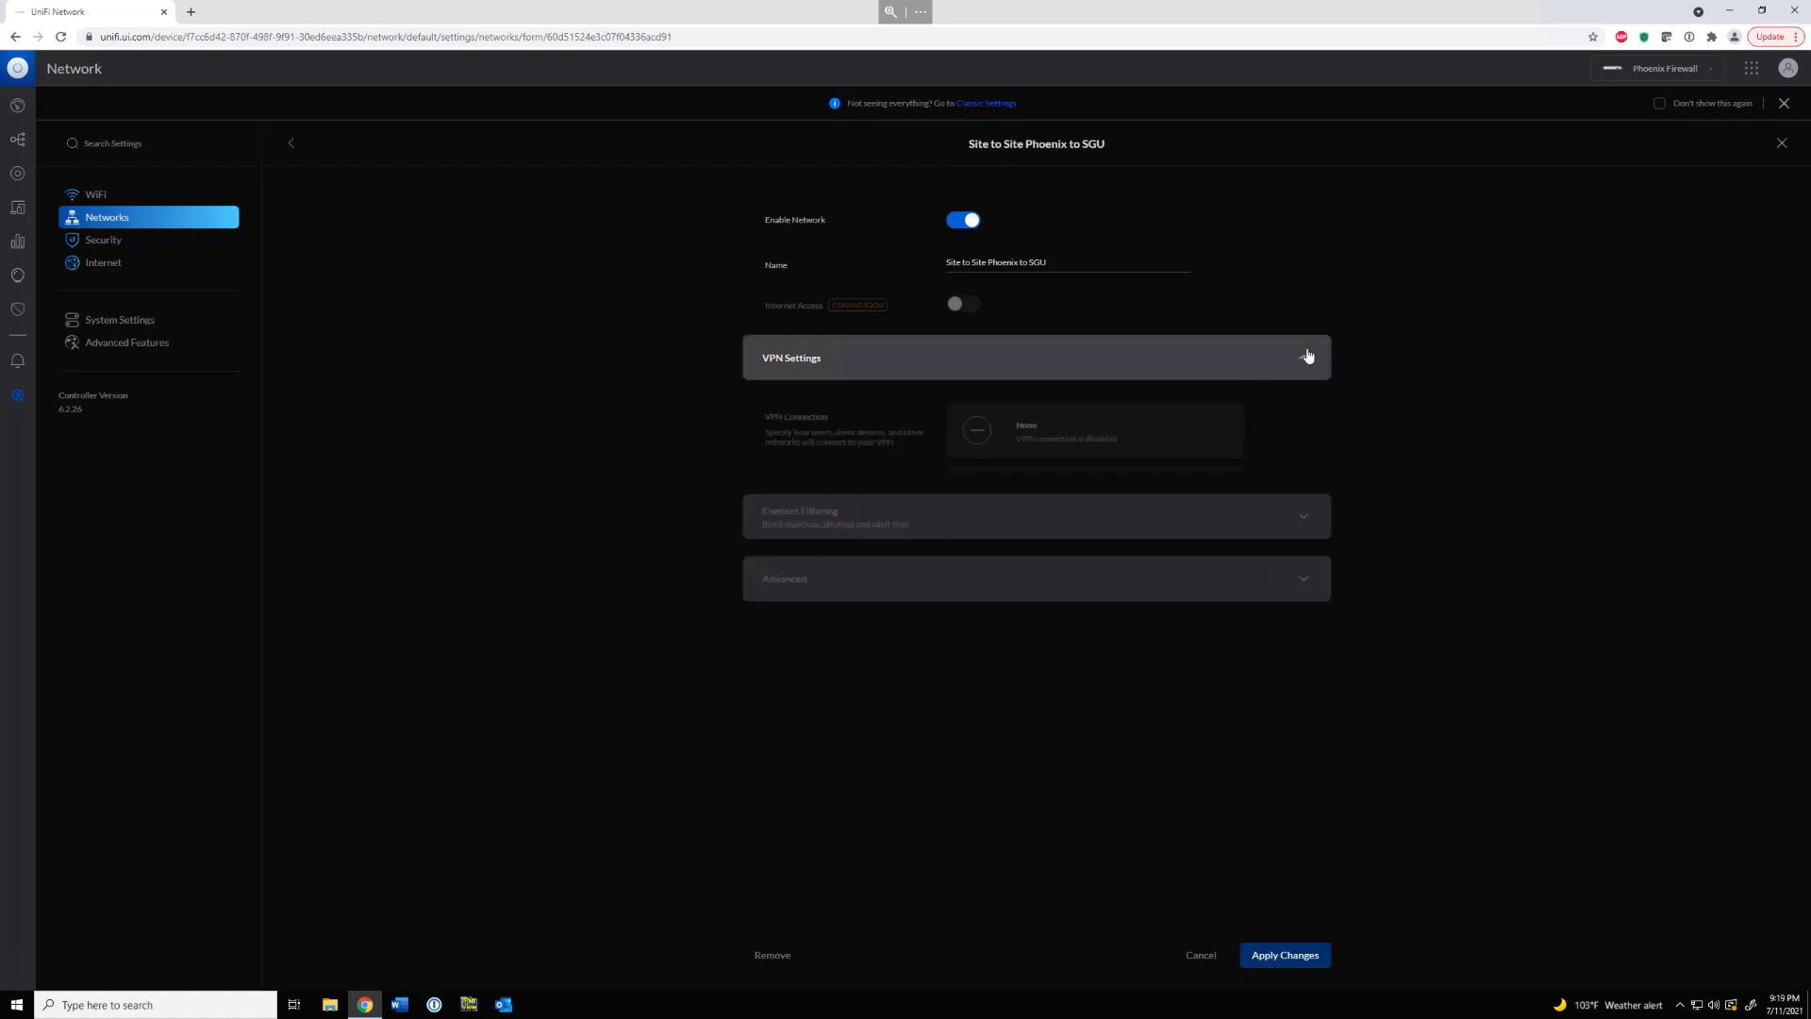
scroll(1323, 525, "down", 5)
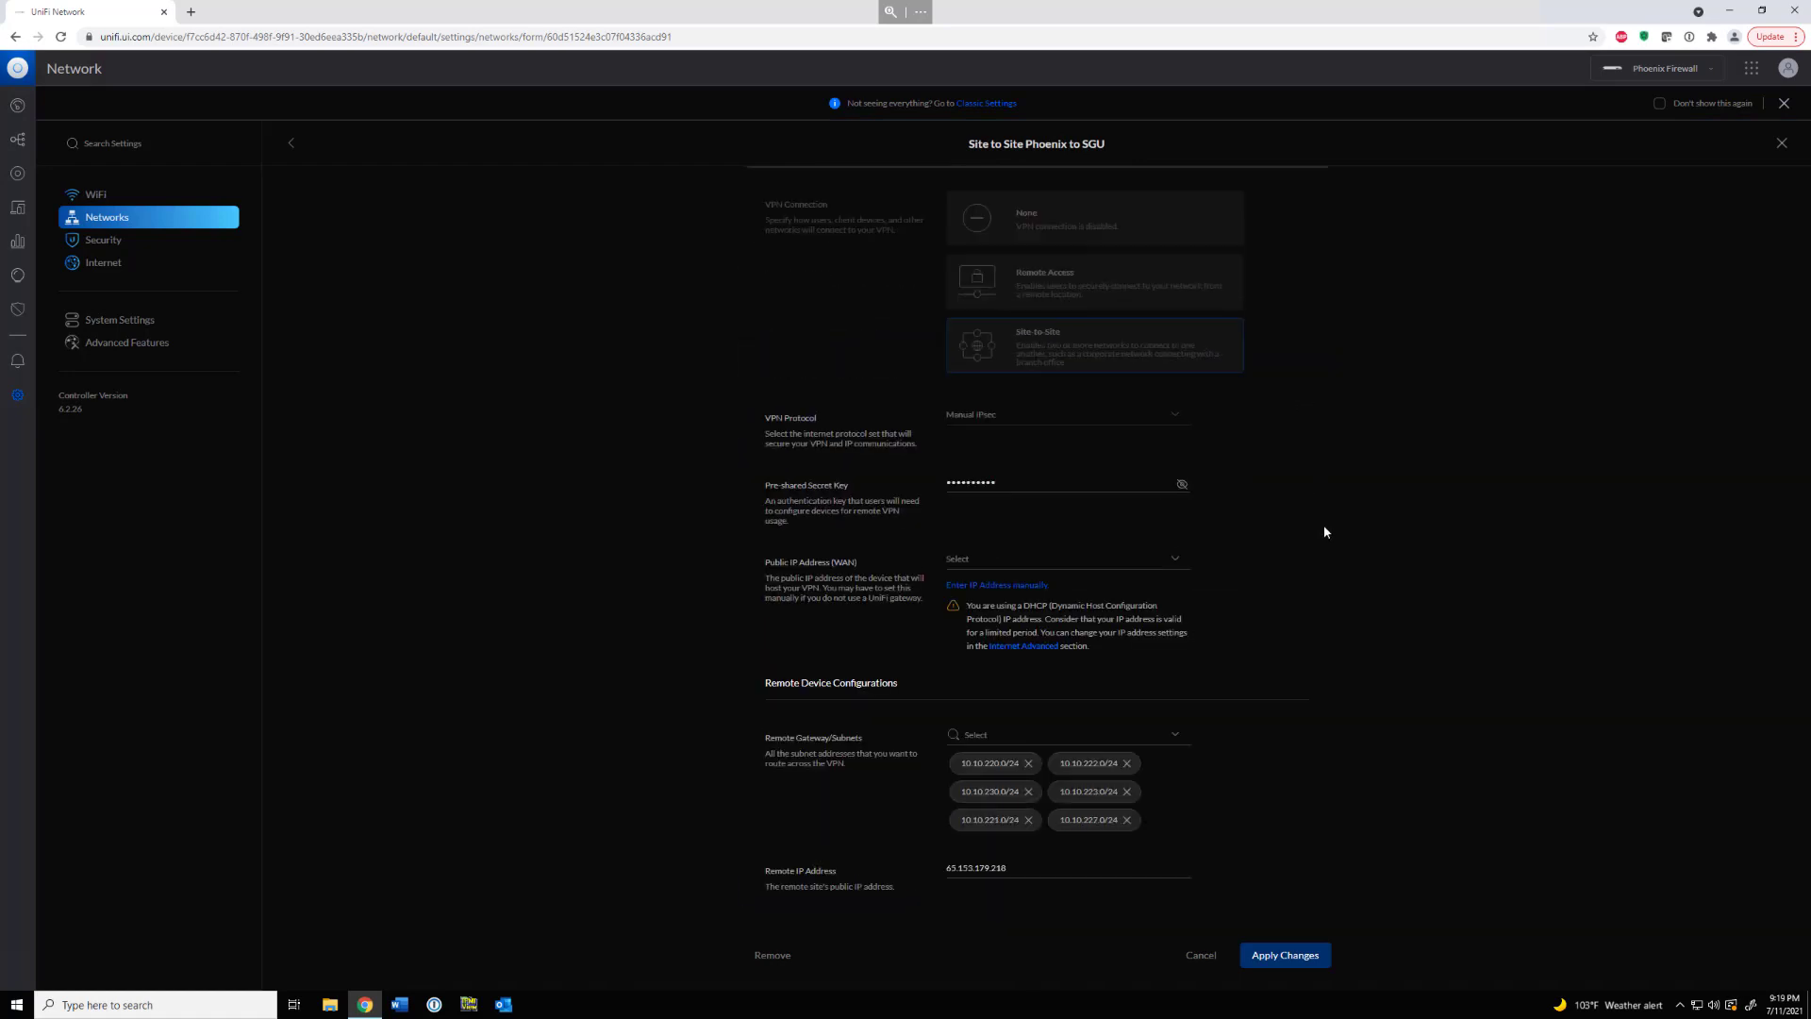
scroll(1324, 531, "down", 1)
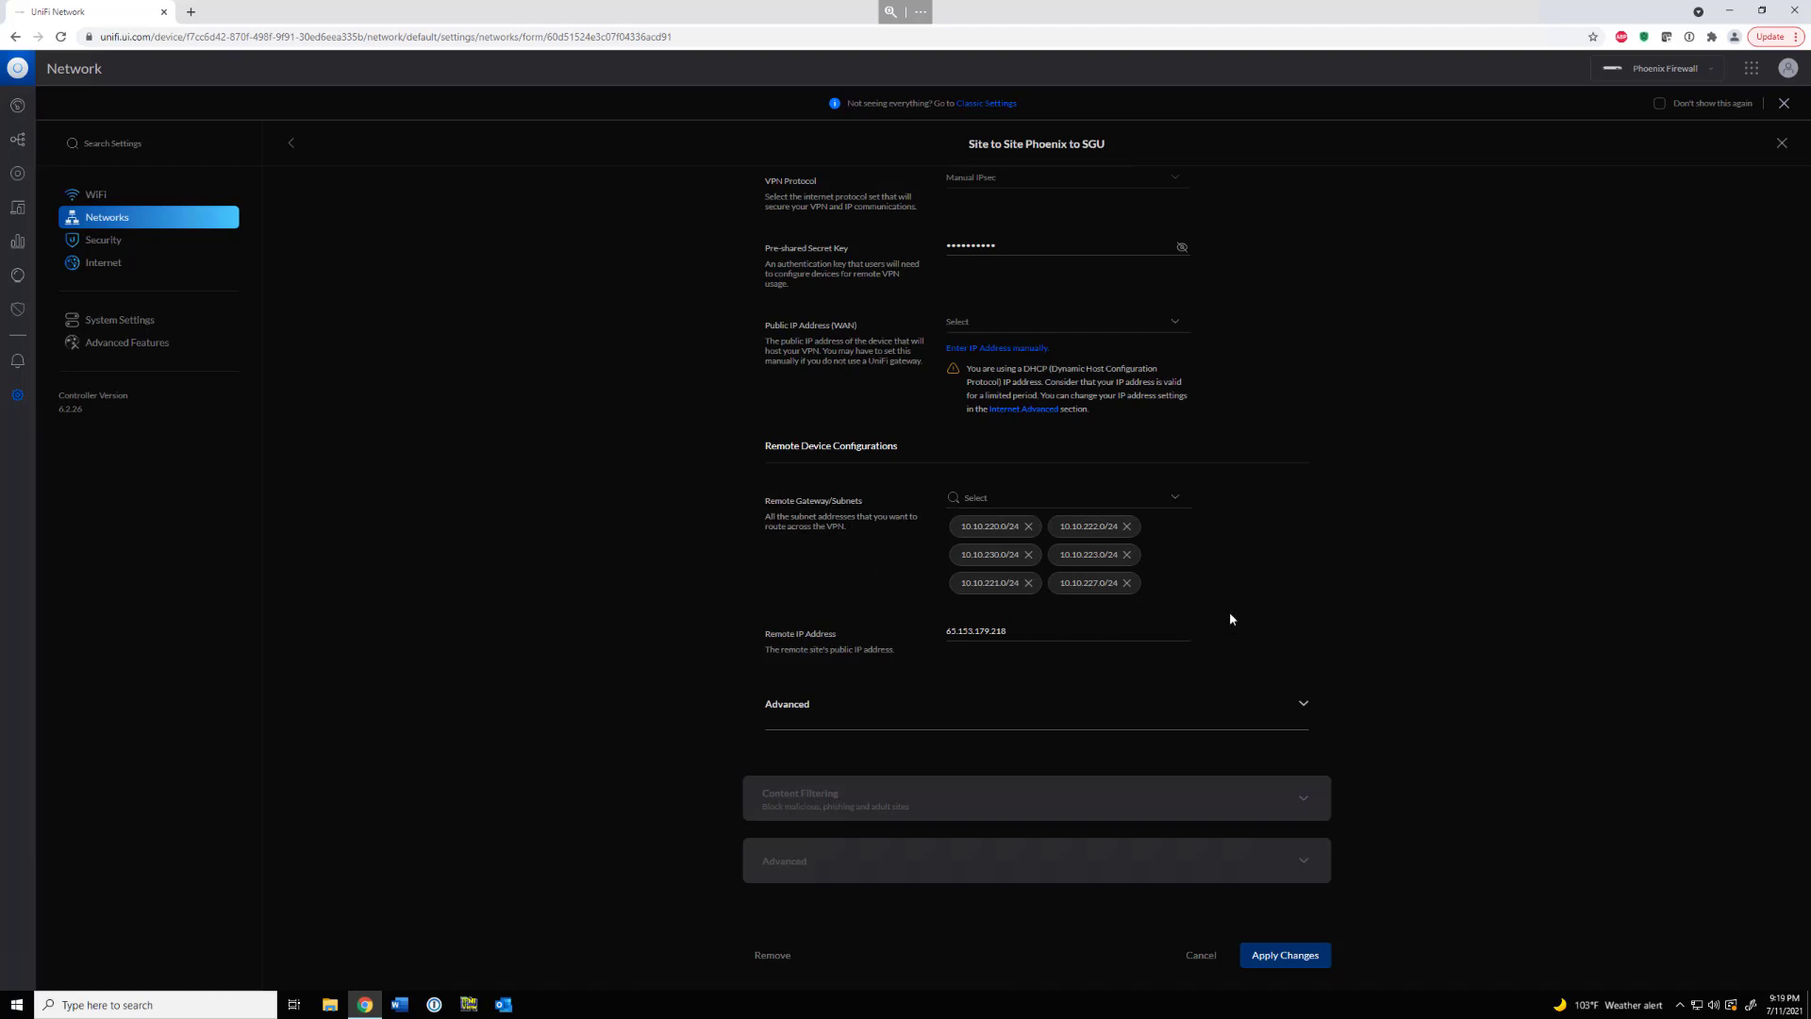
left_click(1304, 707)
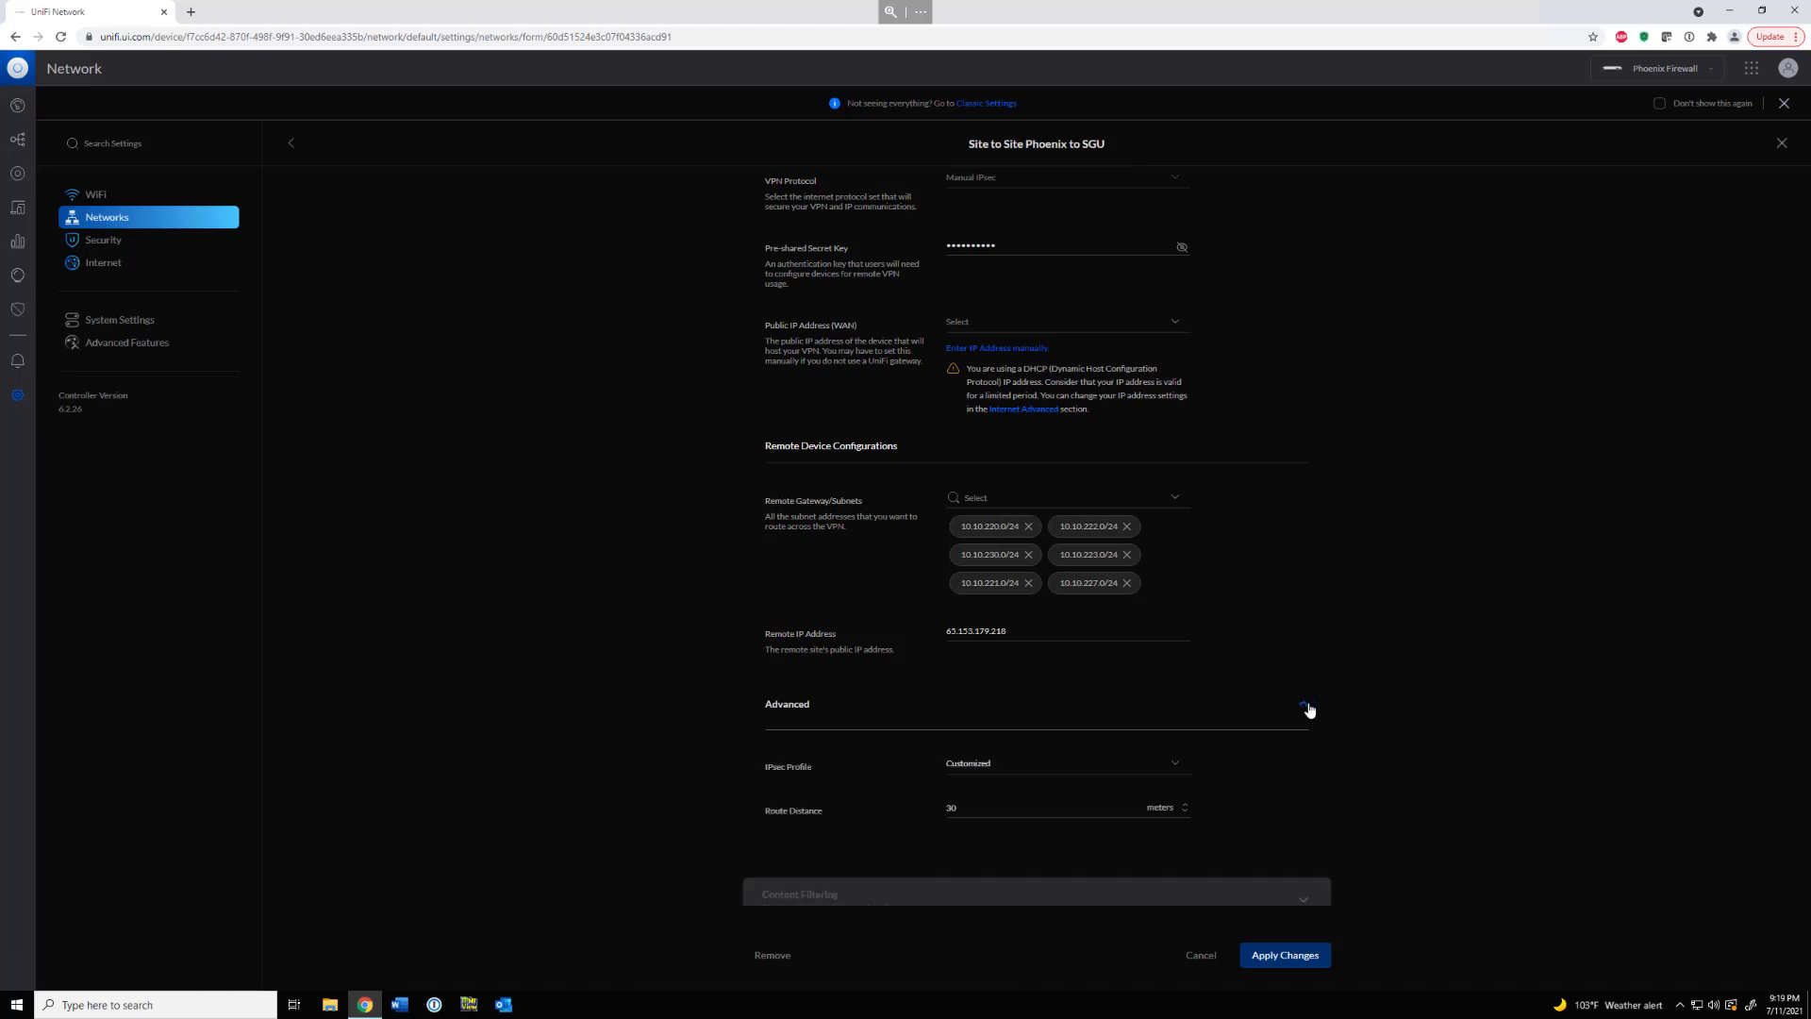
scroll(1398, 666, "down", 1)
scroll(1399, 666, "down", 3)
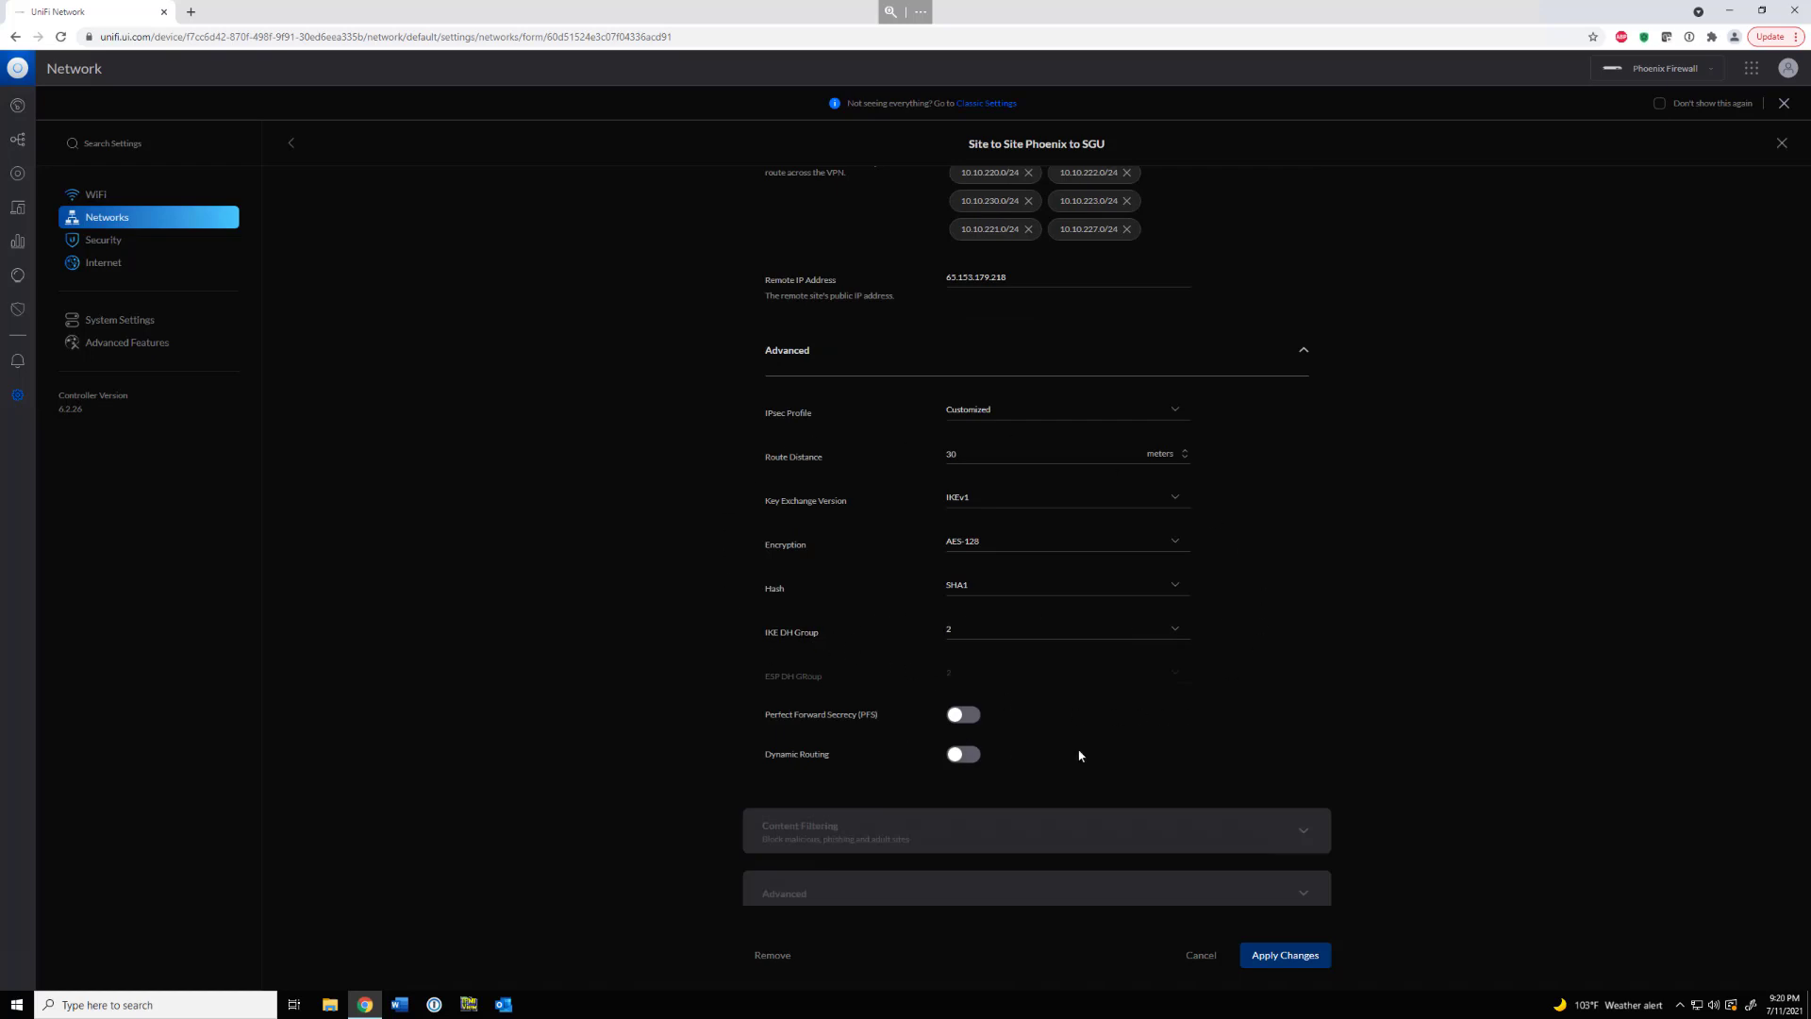
scroll(1260, 672, "up", 2)
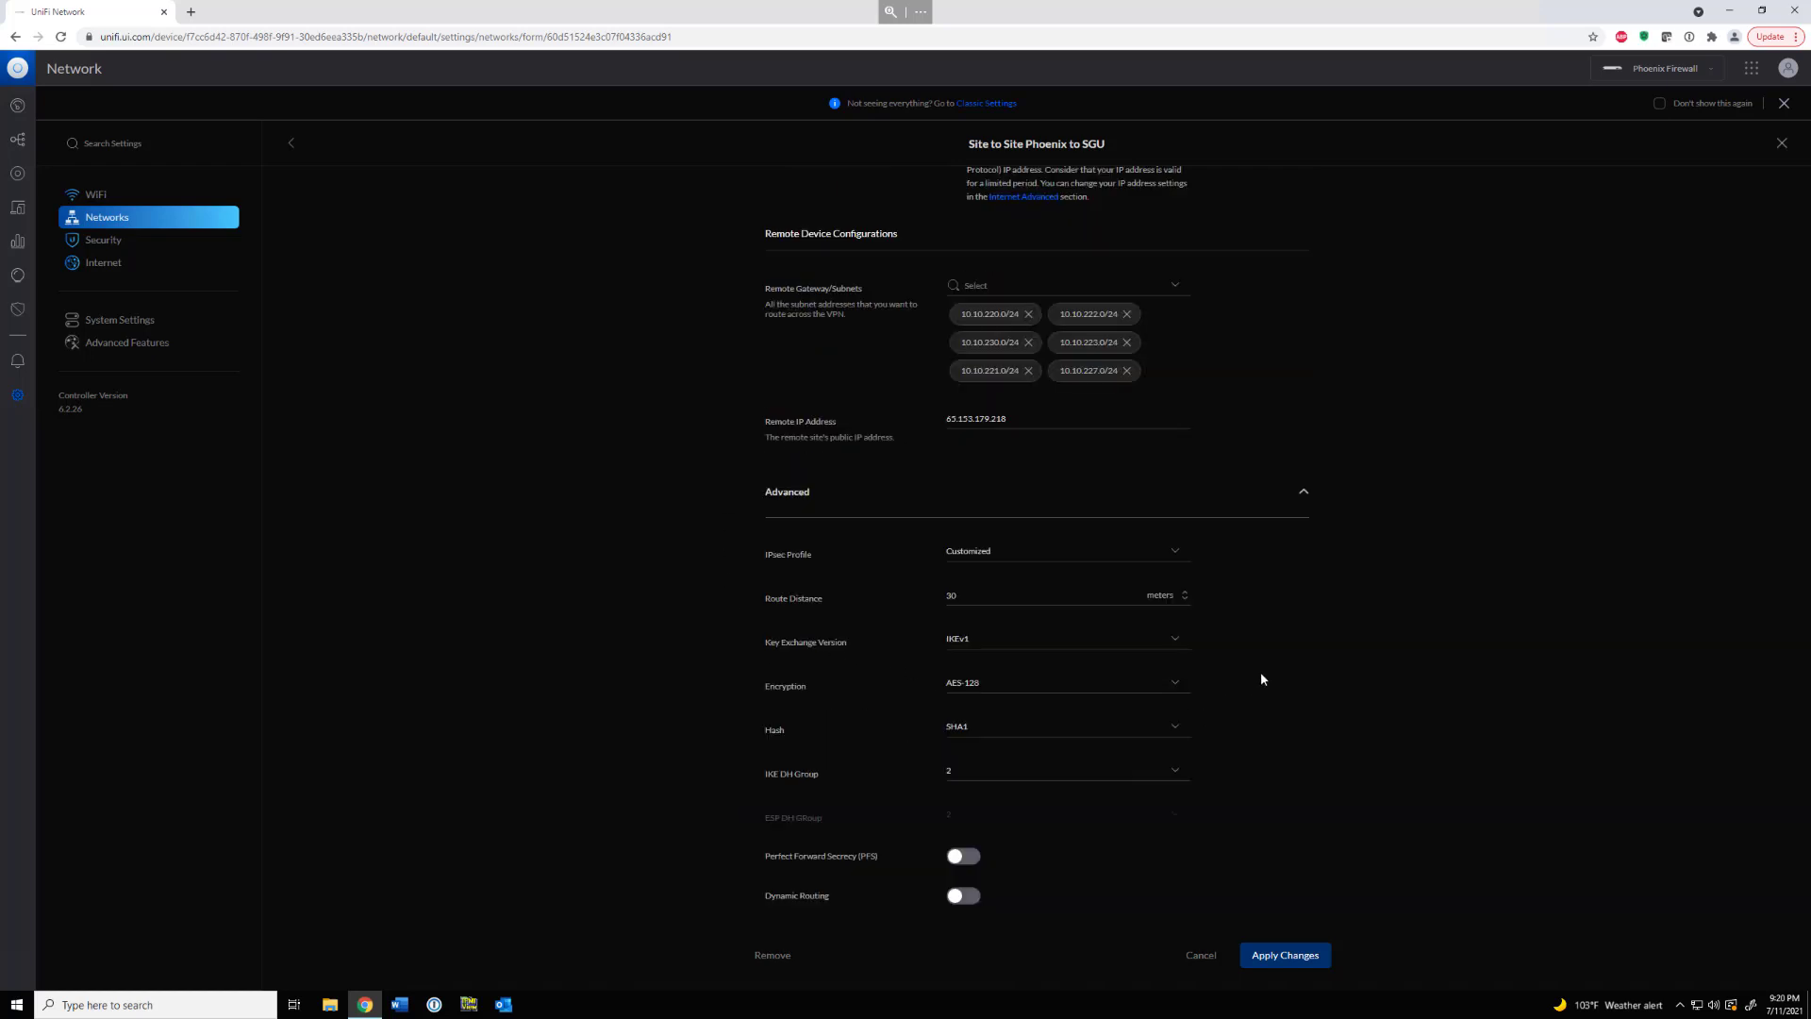
scroll(1260, 672, "down", 1)
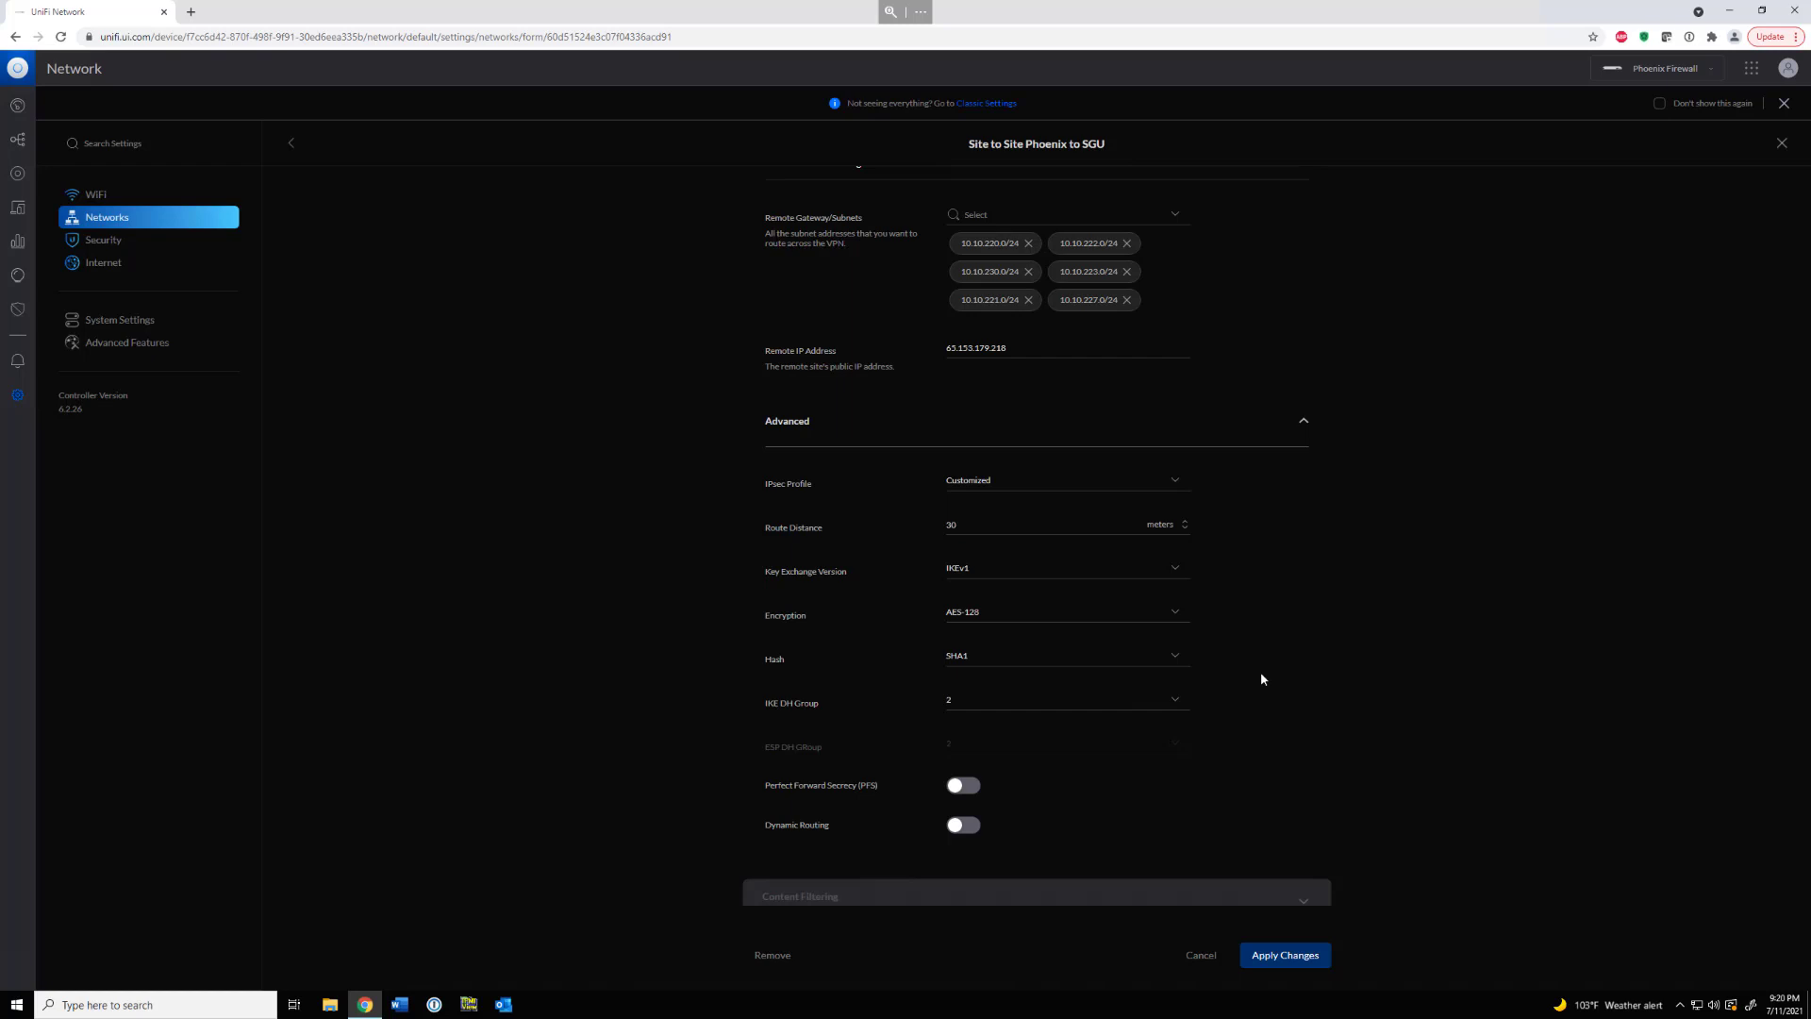
scroll(1302, 683, "down", 1)
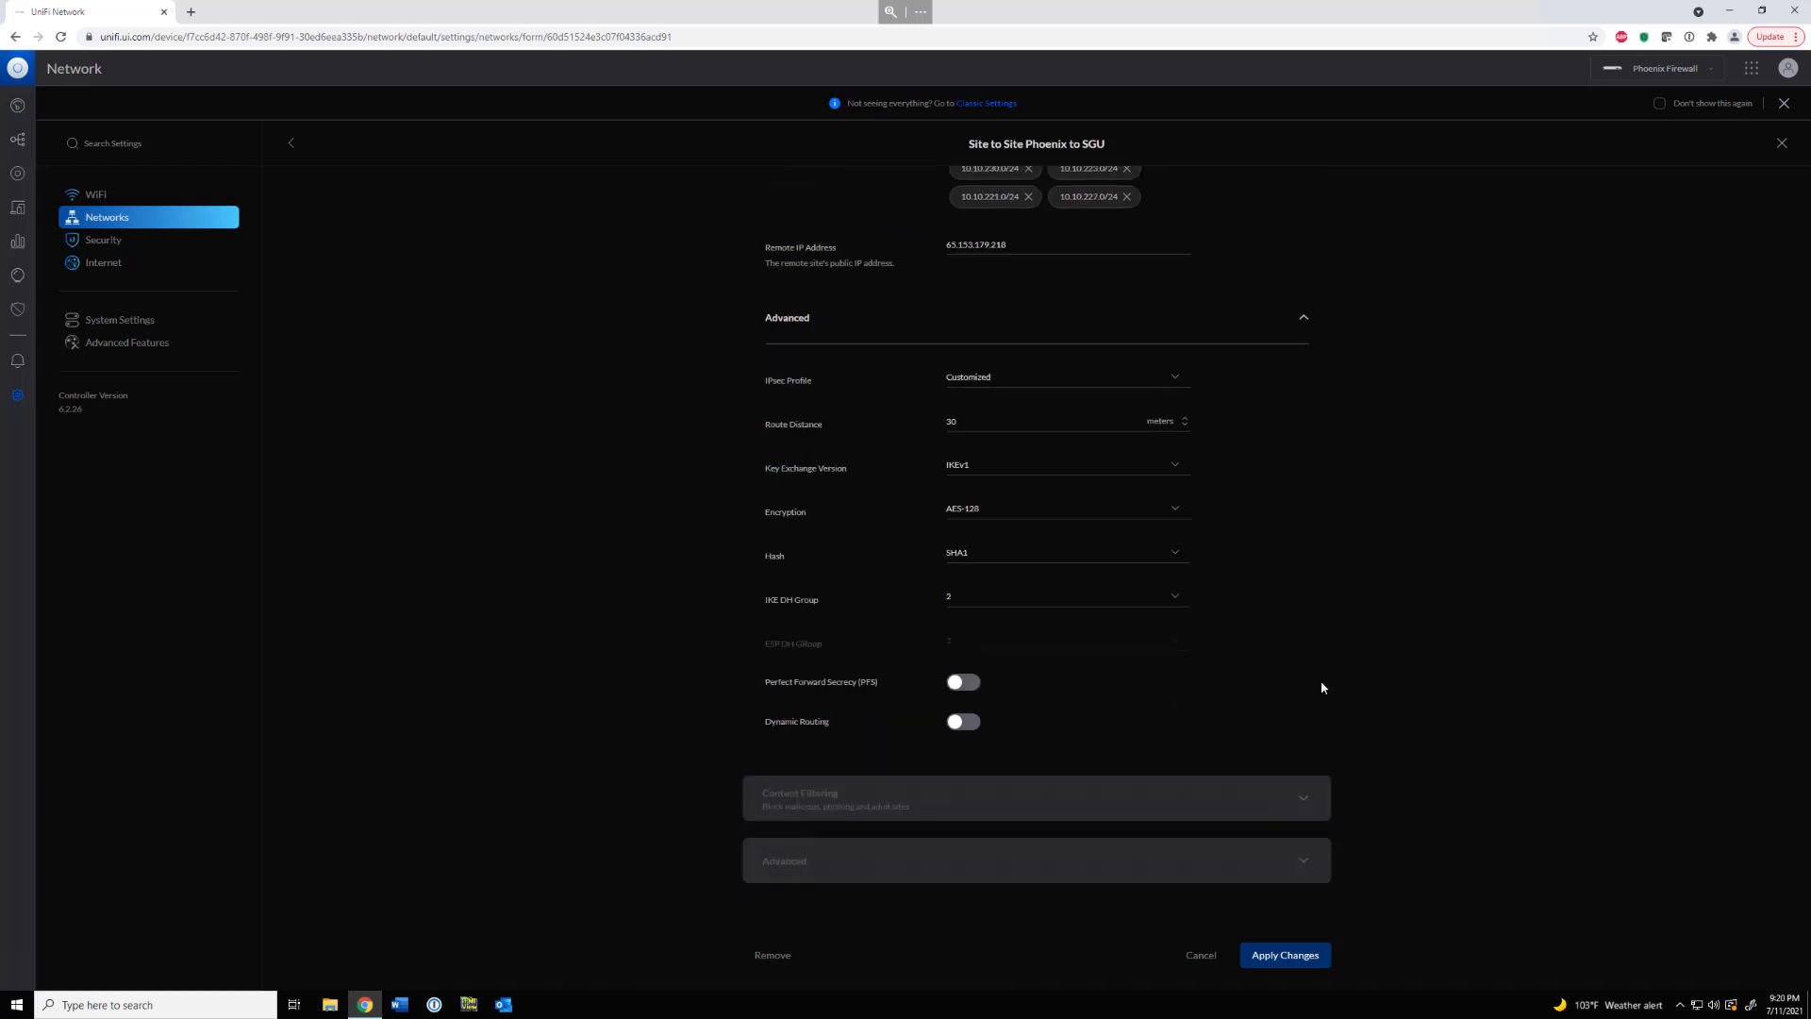
scroll(1316, 692, "up", 1)
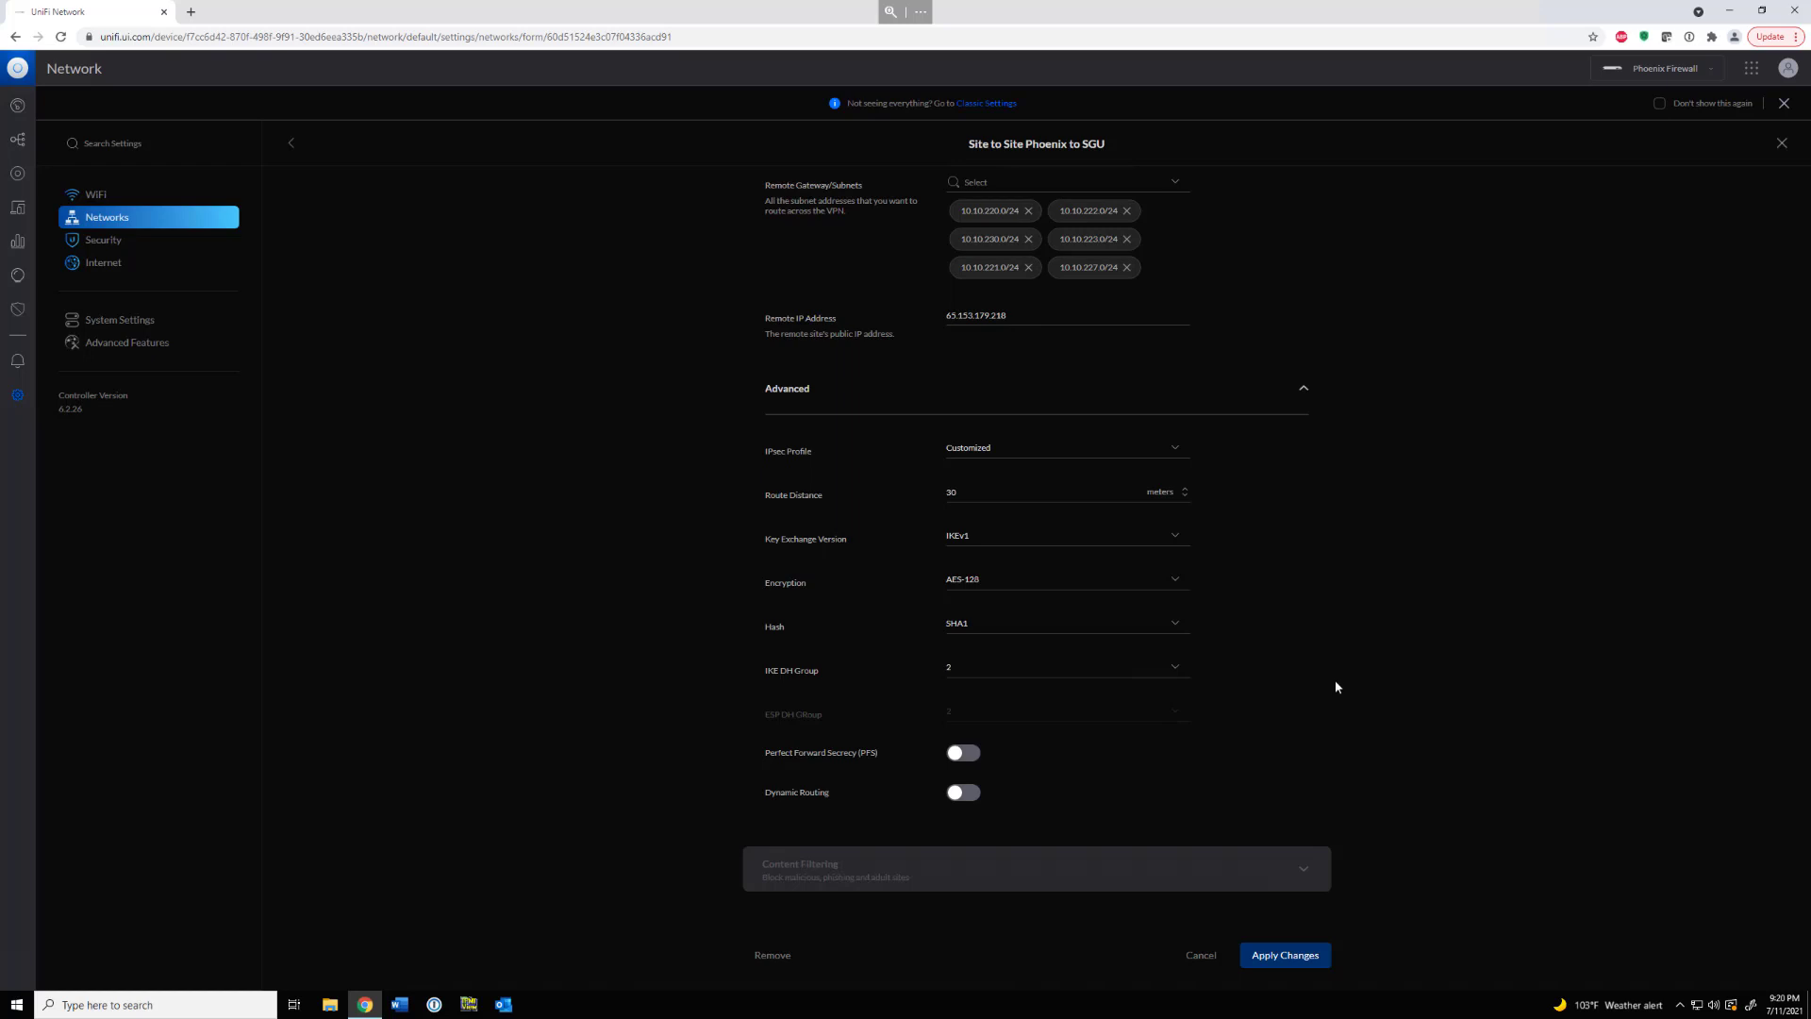
scroll(1343, 666, "up", 3)
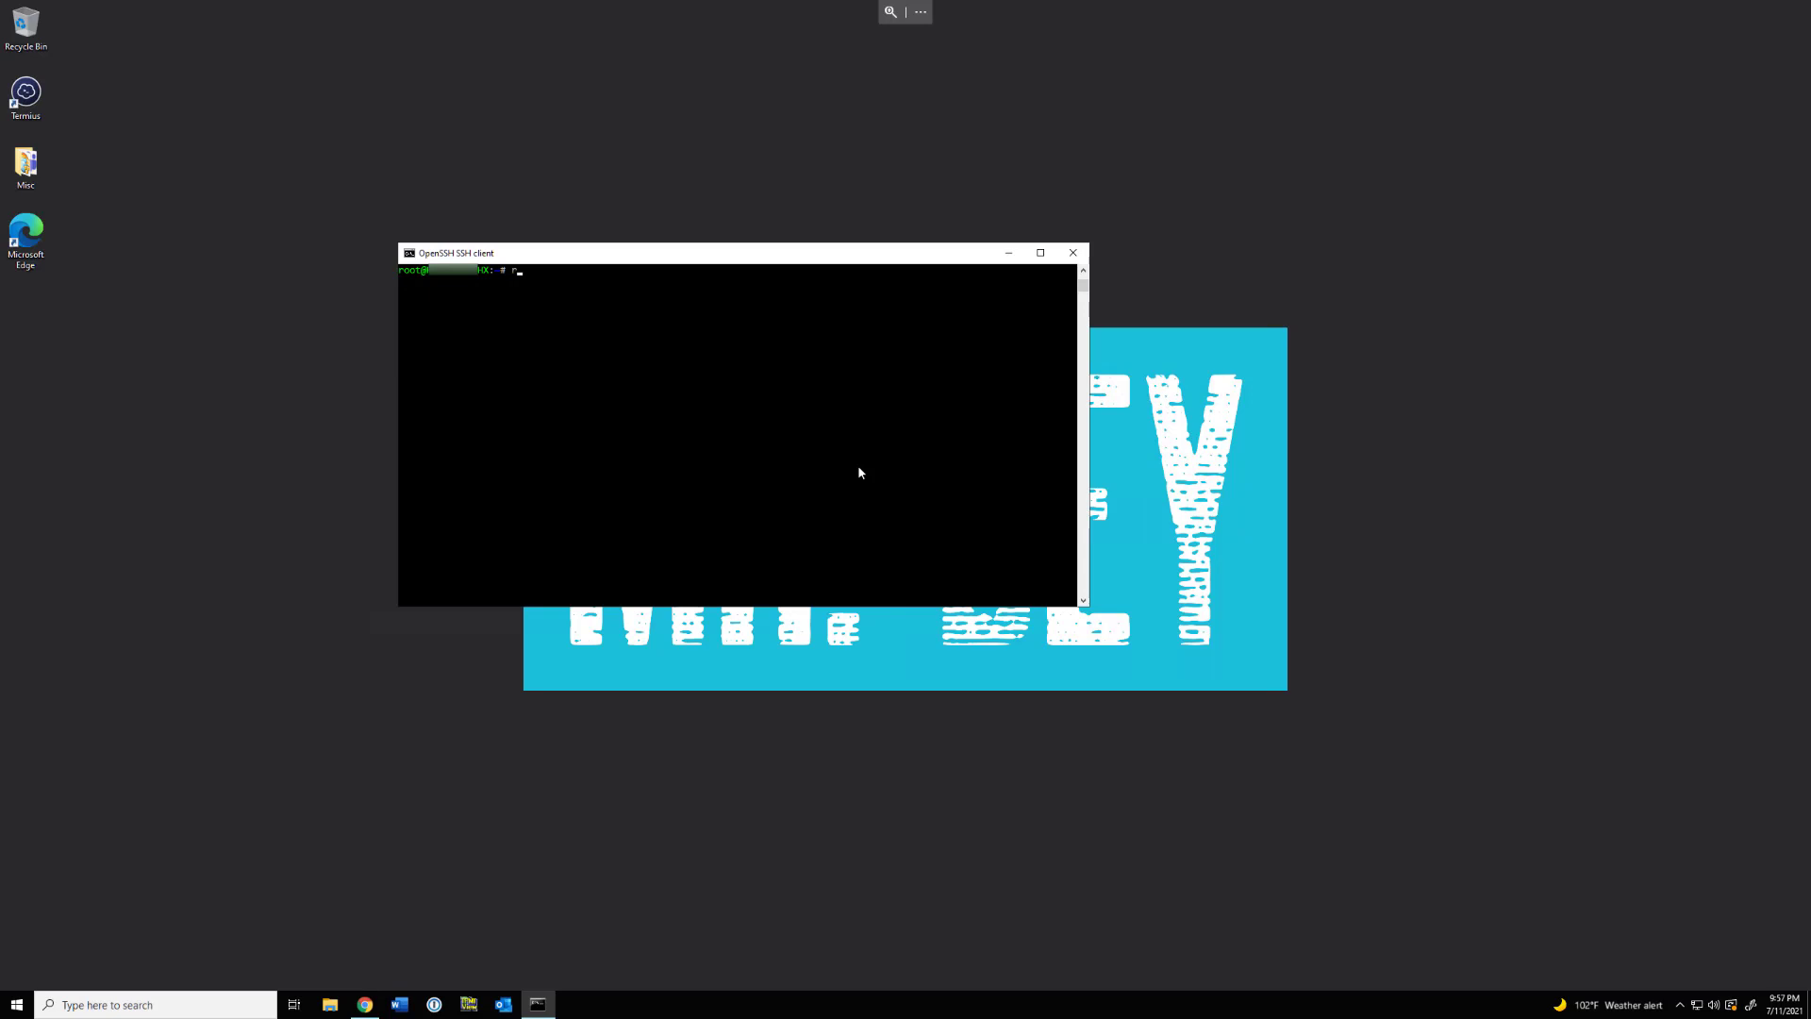
Switch to the OpenSSH terminal, connect to 192.168.3.1 as root over SSH and enter the account password.
type("ssh root@192.168.3.1")
key("Return")
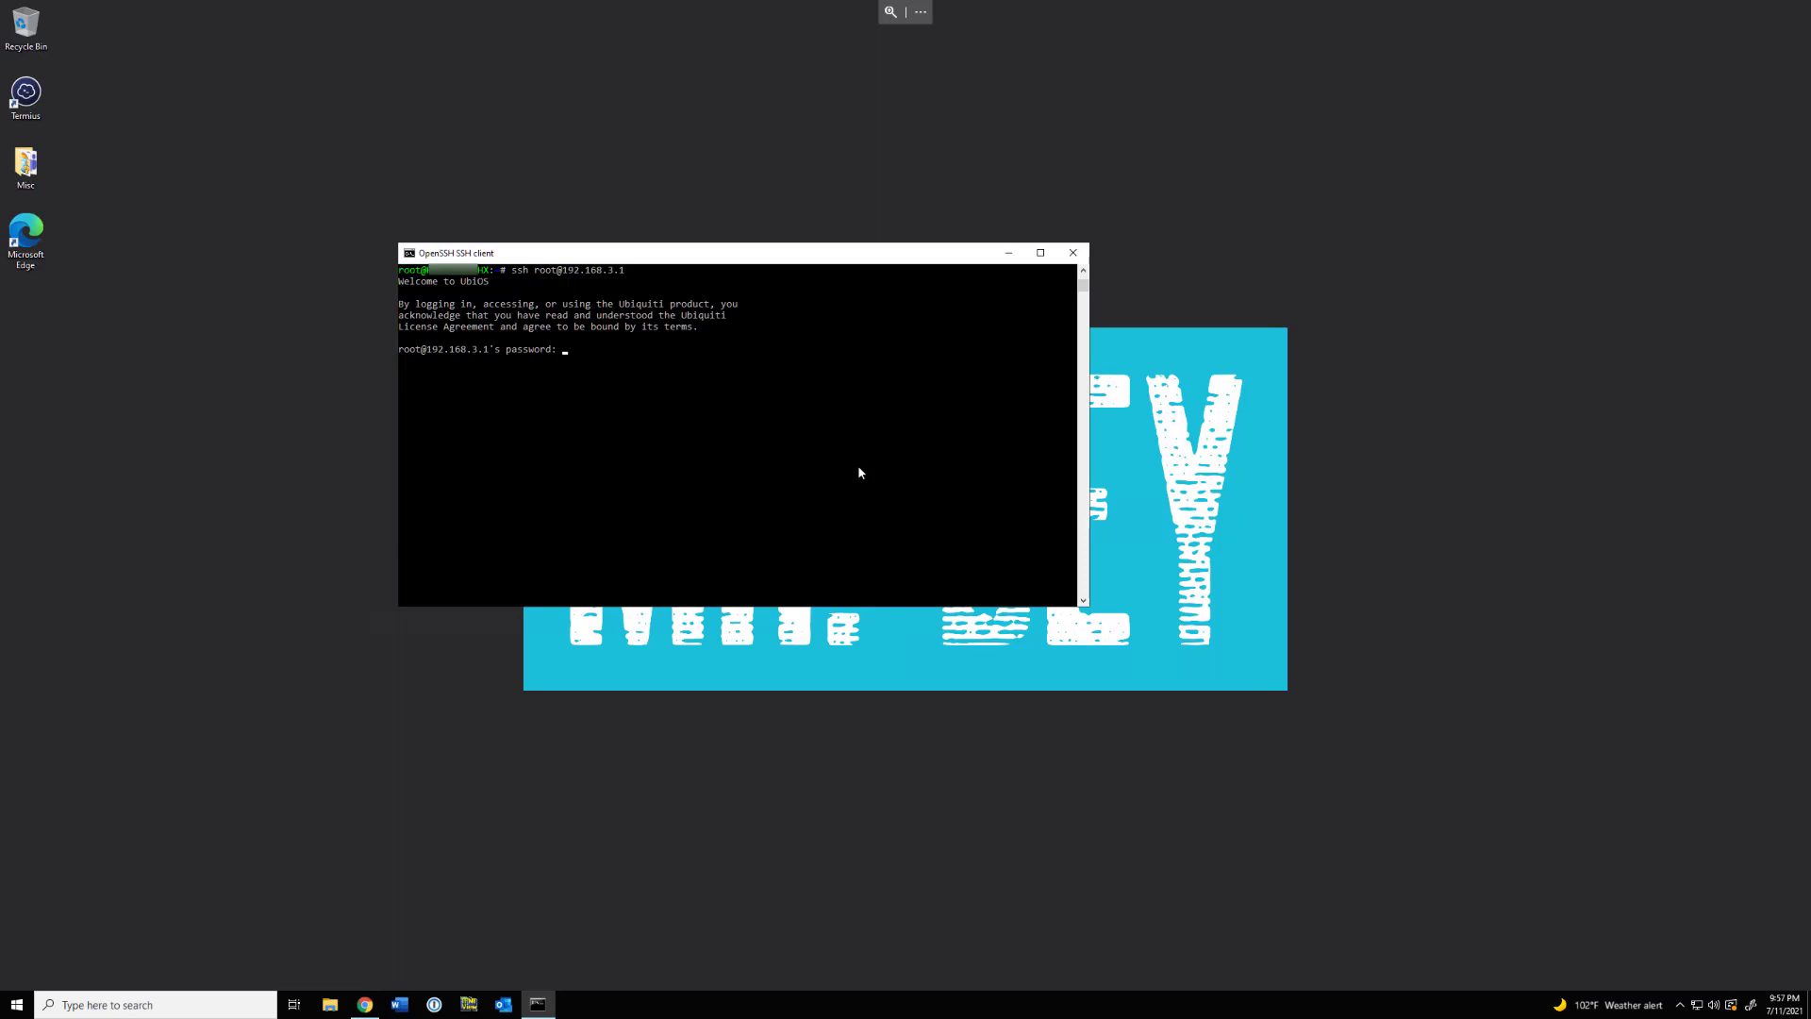
key("Return")
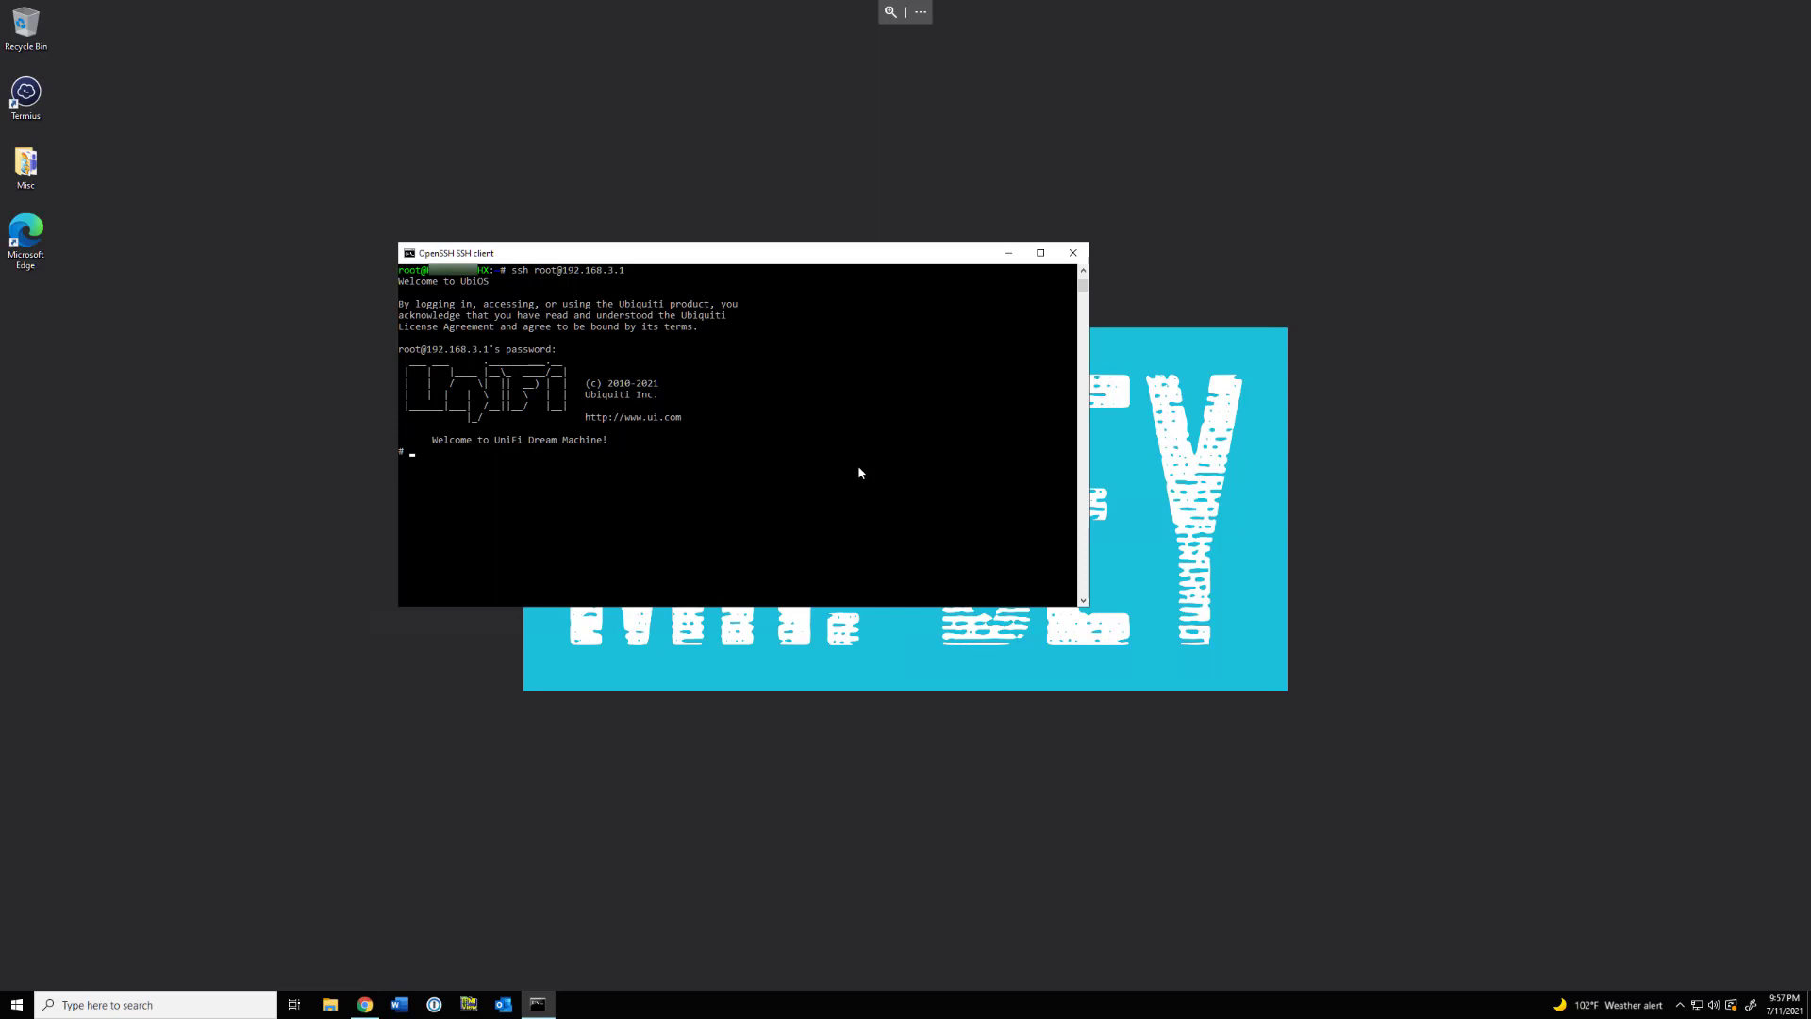
Change to the directory /run/strongswan/ipsec.d/tunnels and list its files.
type("ced")
key("BackSpace")
key("BackSpace")
type("d")
type(" /")
type("run")
type("/strongs")
type("wan")
type("/")
type("ipsec.d")
type("/tunnels")
type("s")
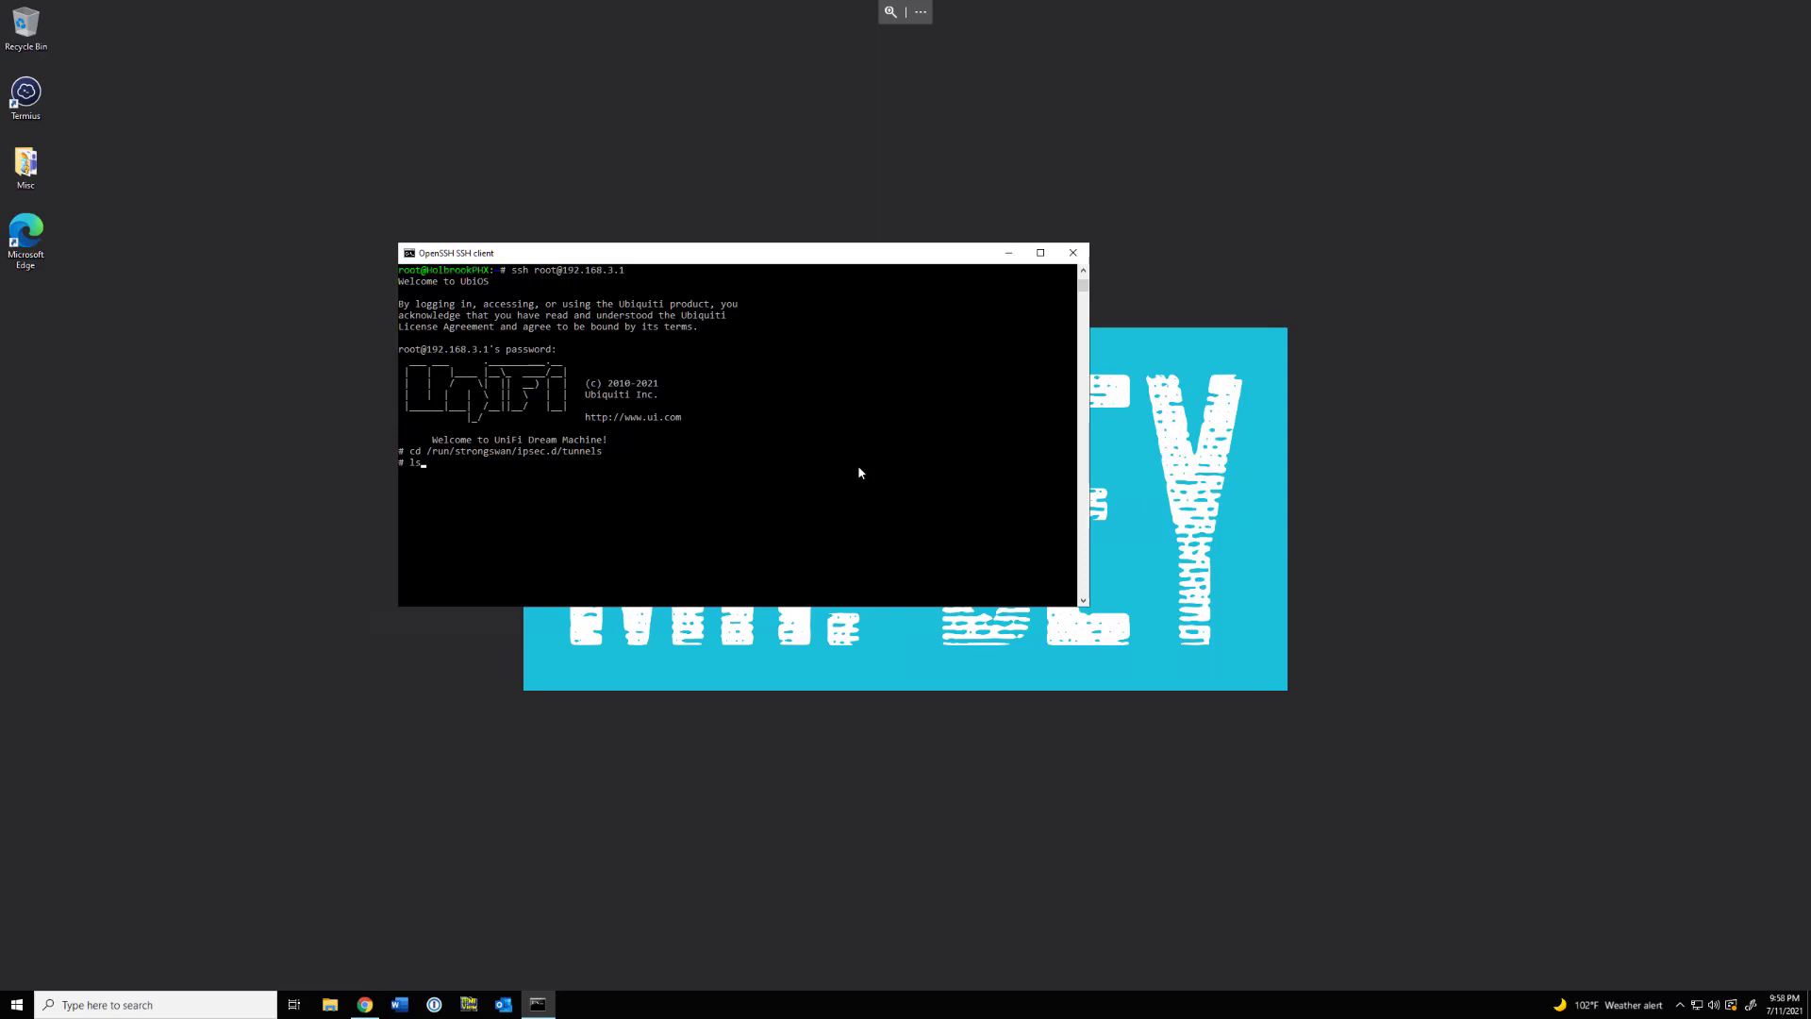
key("Return")
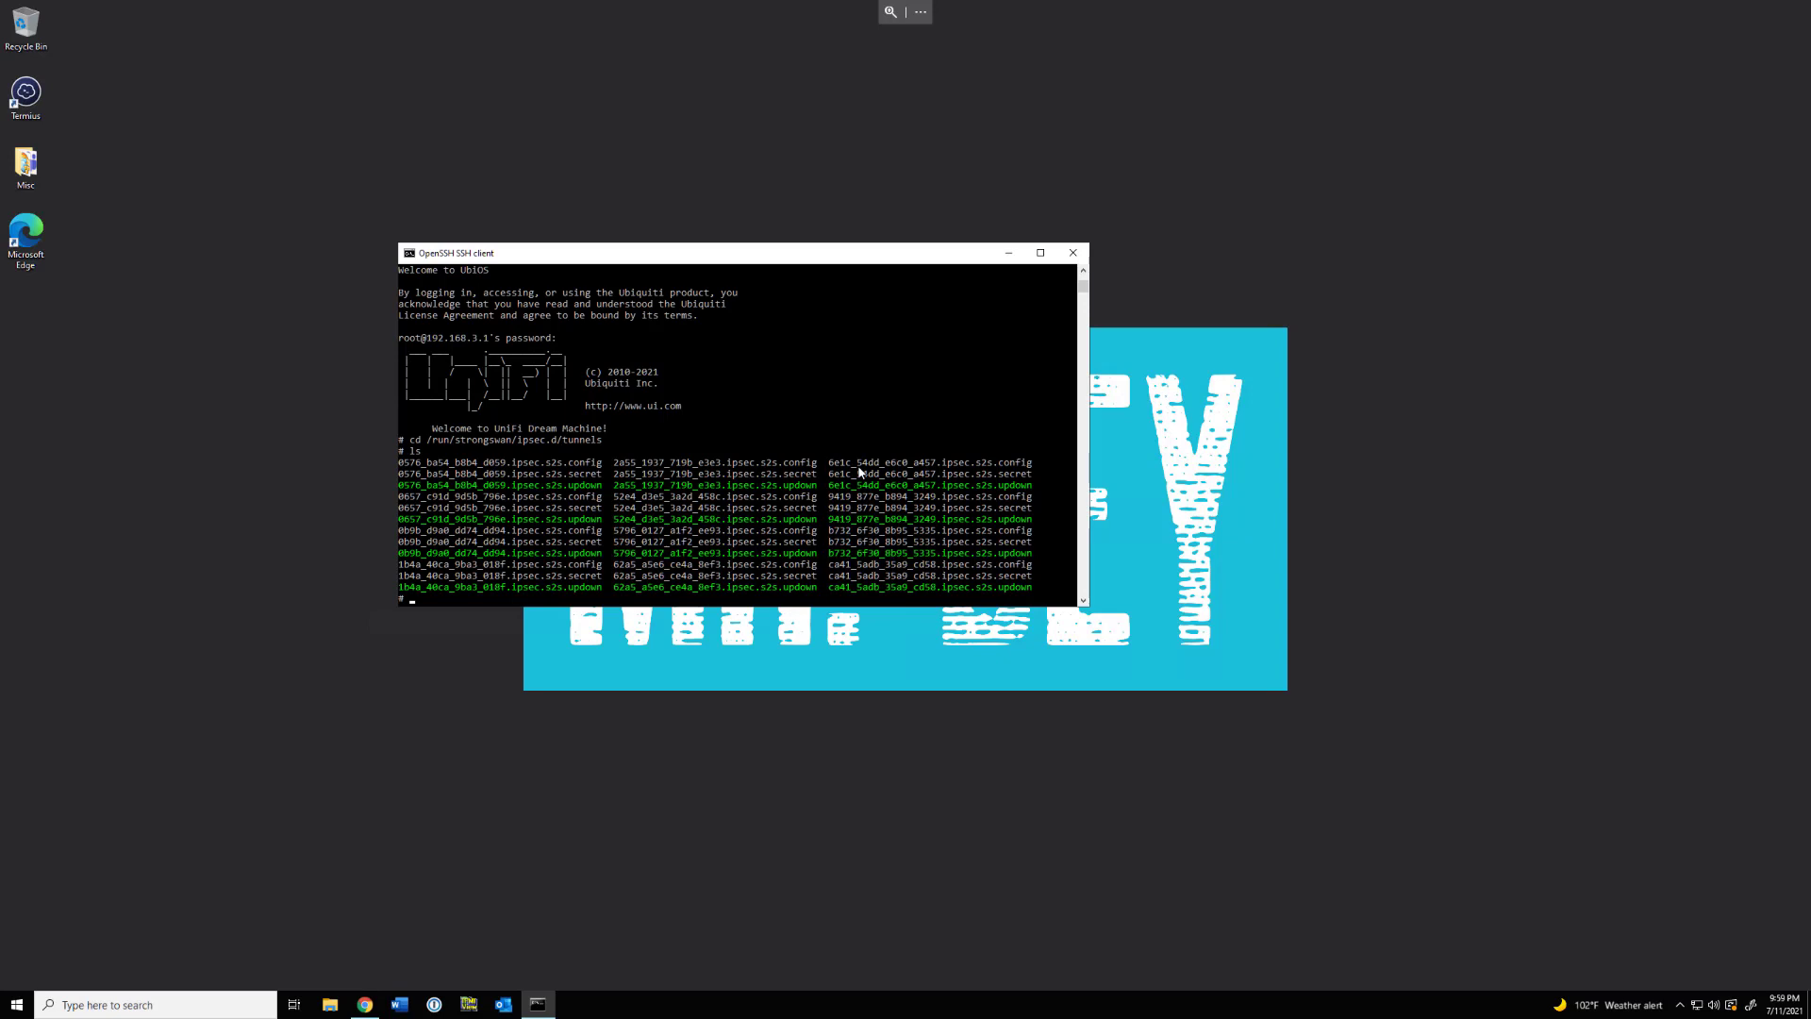
Print the contents of 0576_ba54_b8b4_d059.ipsec.s2s.config with cat.
type("cat 0576_ba54_b8b4_d059.ipsec.s2s.")
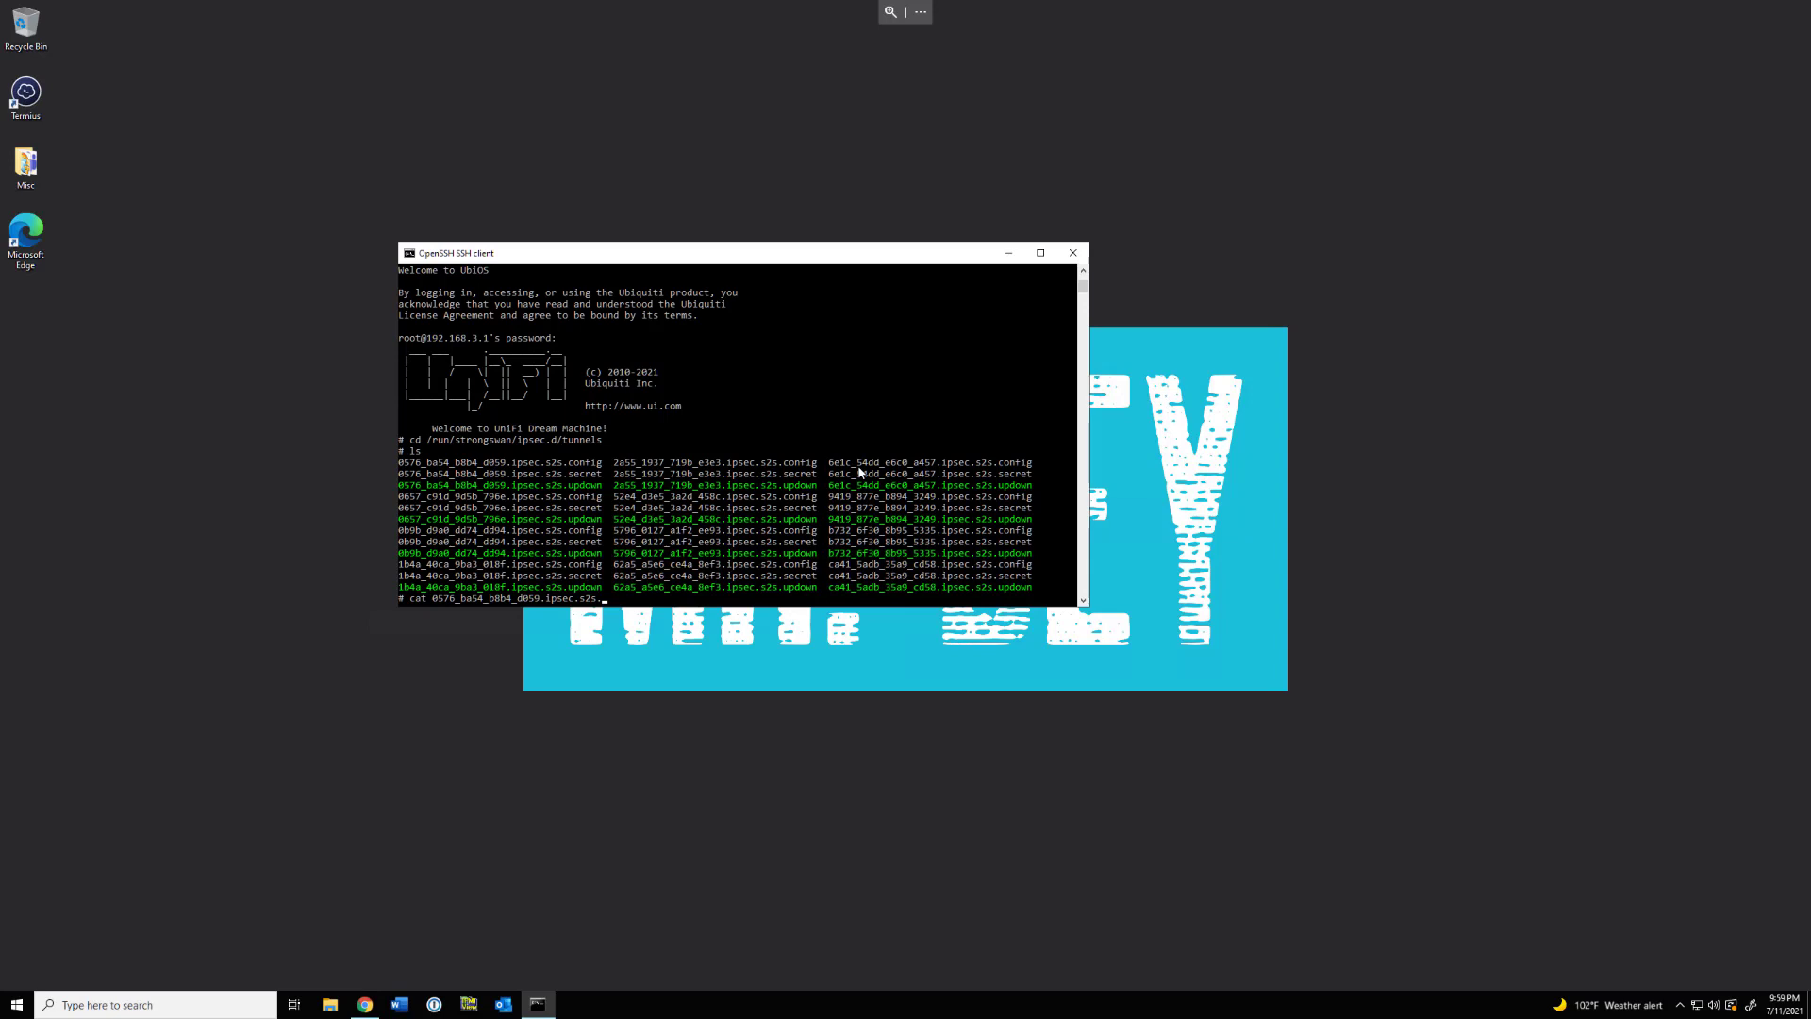
type("config")
key("Return")
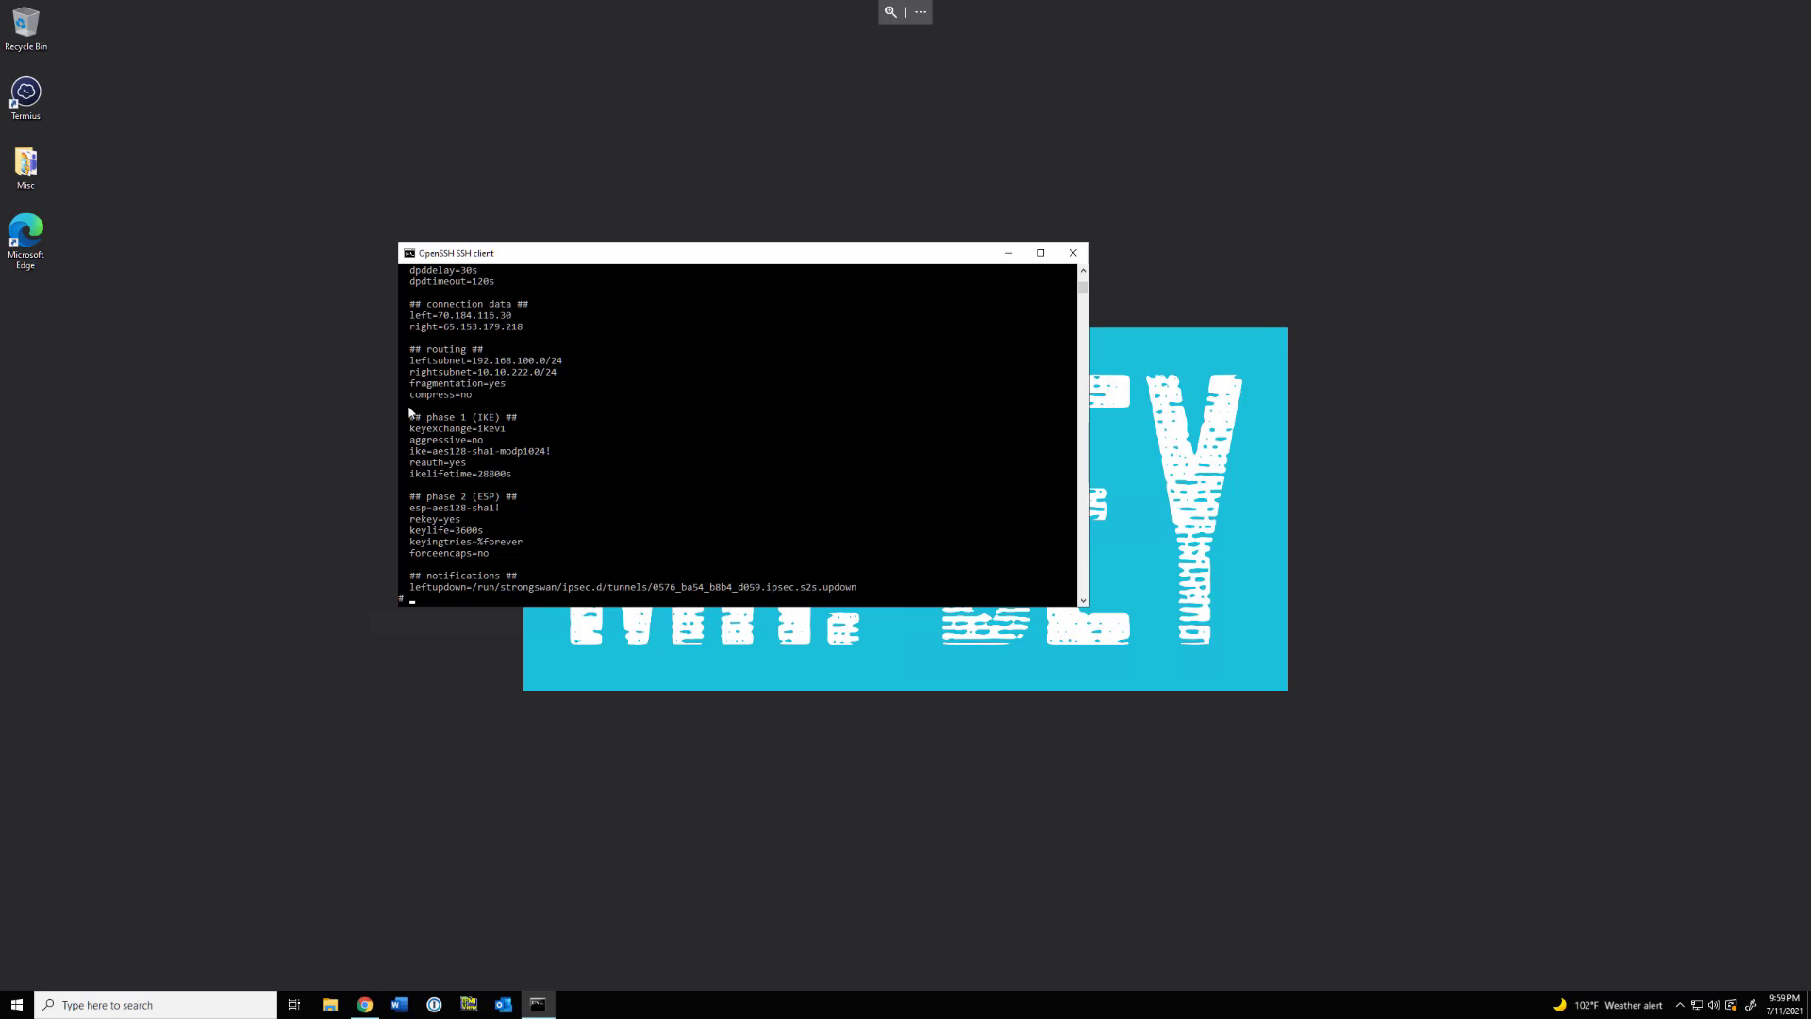
Examine the ikelifetime value in the phase 1 section and the keylife value in the phase 2 section of the tunnel configuration.
left_click_drag(511, 473, 475, 477)
left_click(475, 477)
left_click(522, 477)
left_click(486, 531)
left_click(480, 531)
left_click_drag(476, 530, 443, 538)
left_click(408, 534)
left_click(497, 533)
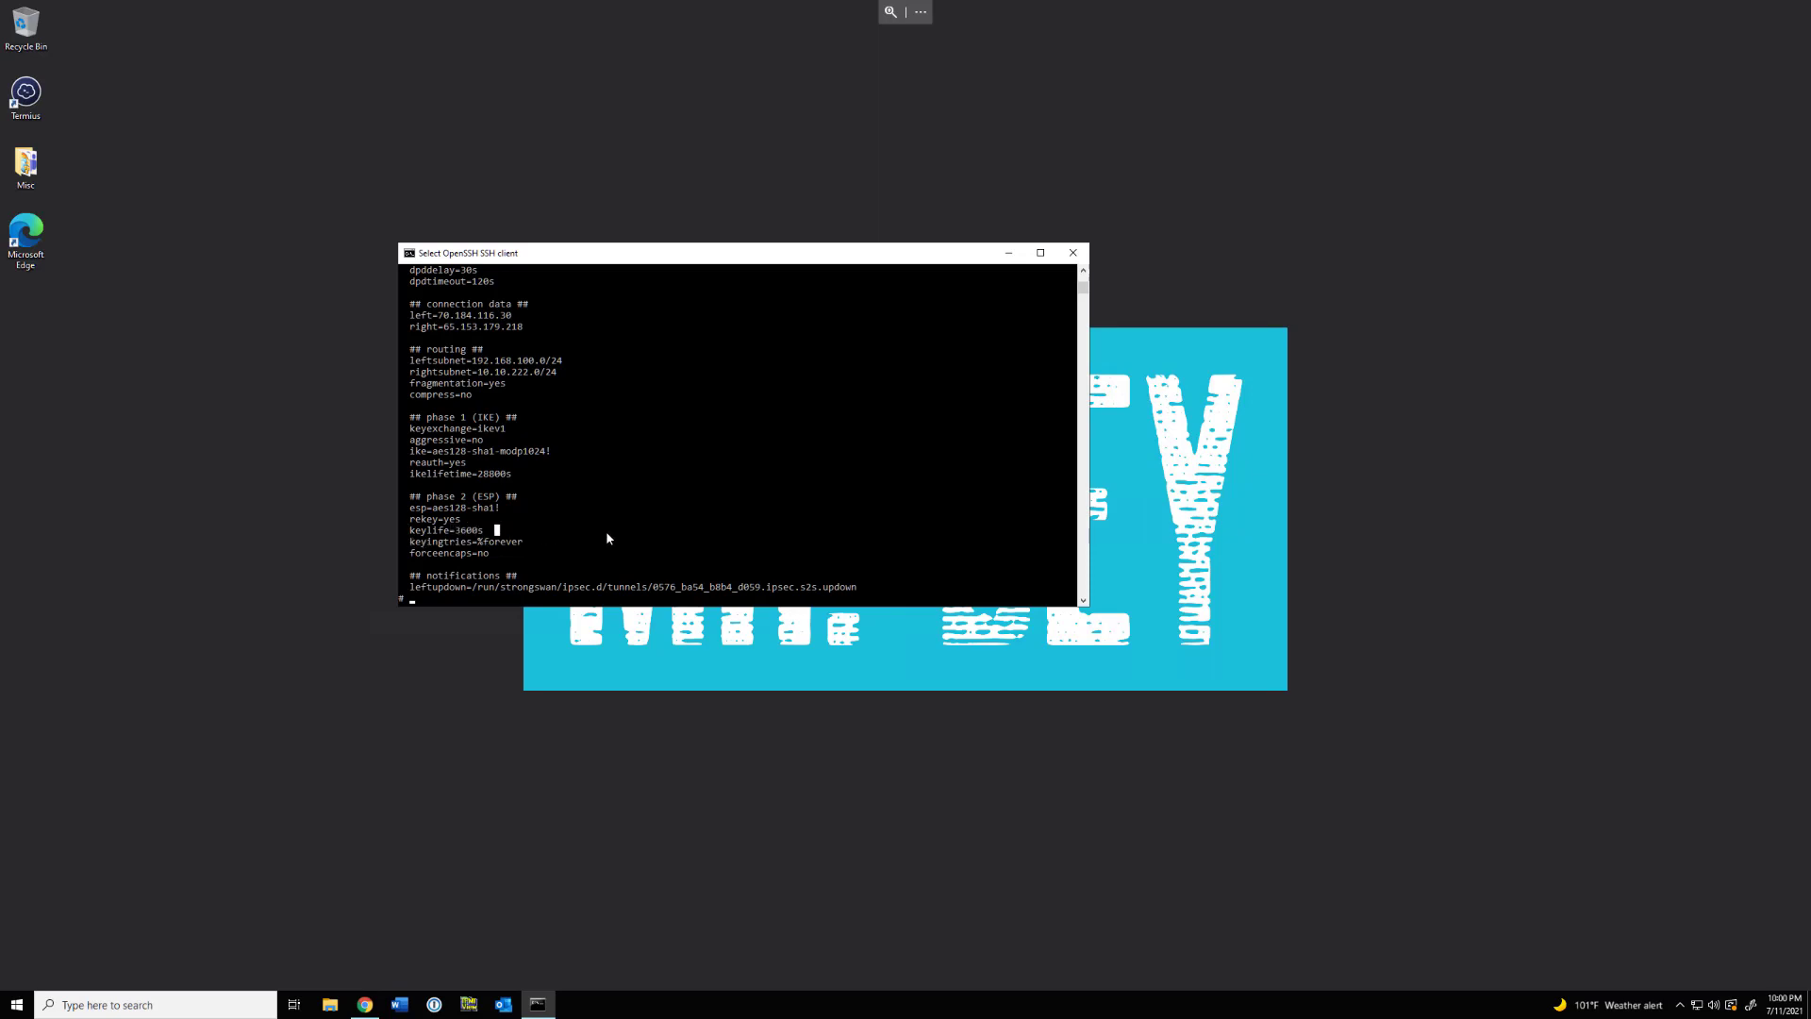